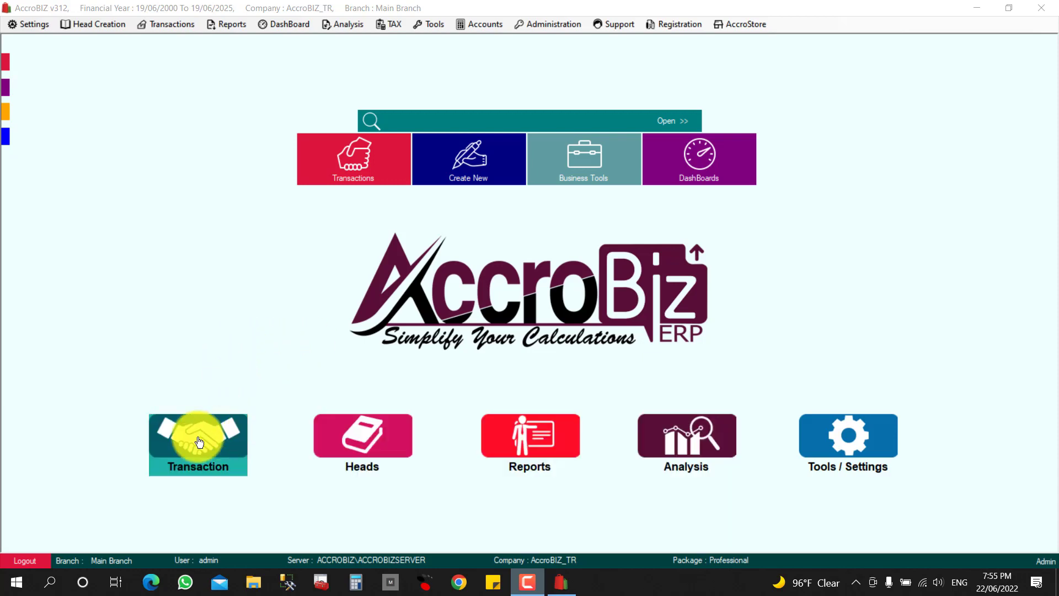
- Start a new Sales (Billing) invoice, number 45, from the Transaction screen
{"action": "left_click", "coordinate": [198, 442]}
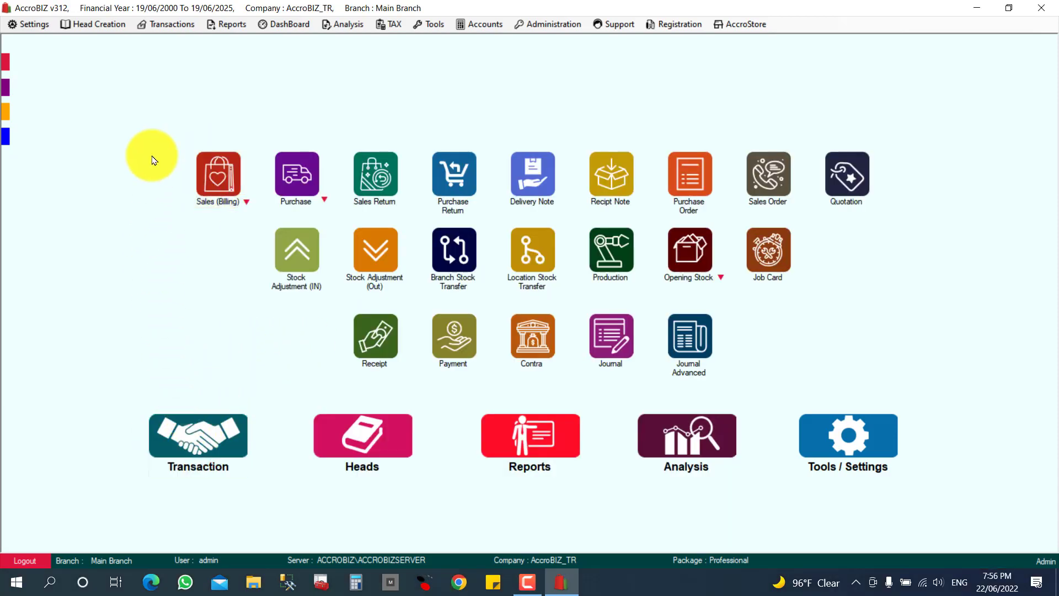
{"action": "left_click", "coordinate": [212, 182]}
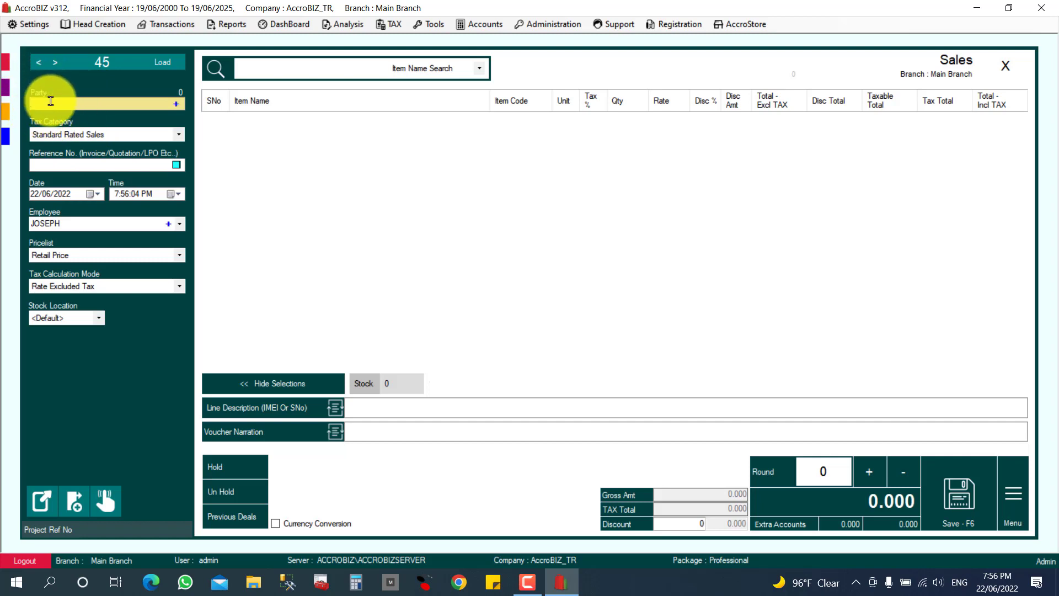
- Set BSS INTERNATIONAL as the invoice party from the 'S' suggestions
{"action": "type", "text": "S"}
{"action": "key", "text": "Down"}
{"action": "key", "text": "Down"}
{"action": "key", "text": "Down"}
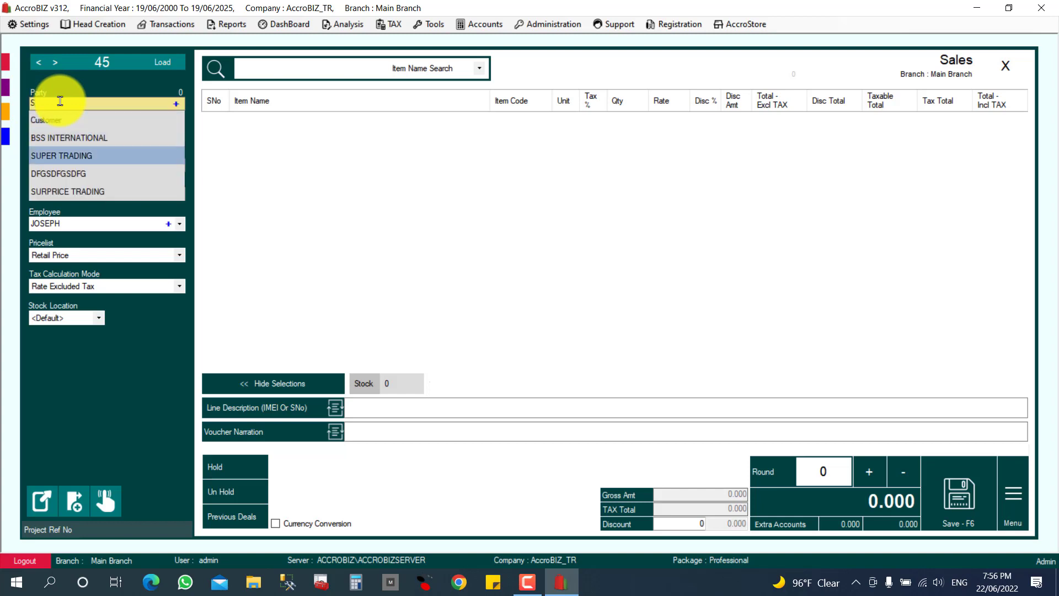
{"action": "key", "text": "Up"}
{"action": "key", "text": "Up"}
{"action": "key", "text": "Down"}
{"action": "key", "text": "Down"}
{"action": "key", "text": "Down"}
{"action": "key", "text": "Up"}
{"action": "key", "text": "Up"}
{"action": "key", "text": "Up"}
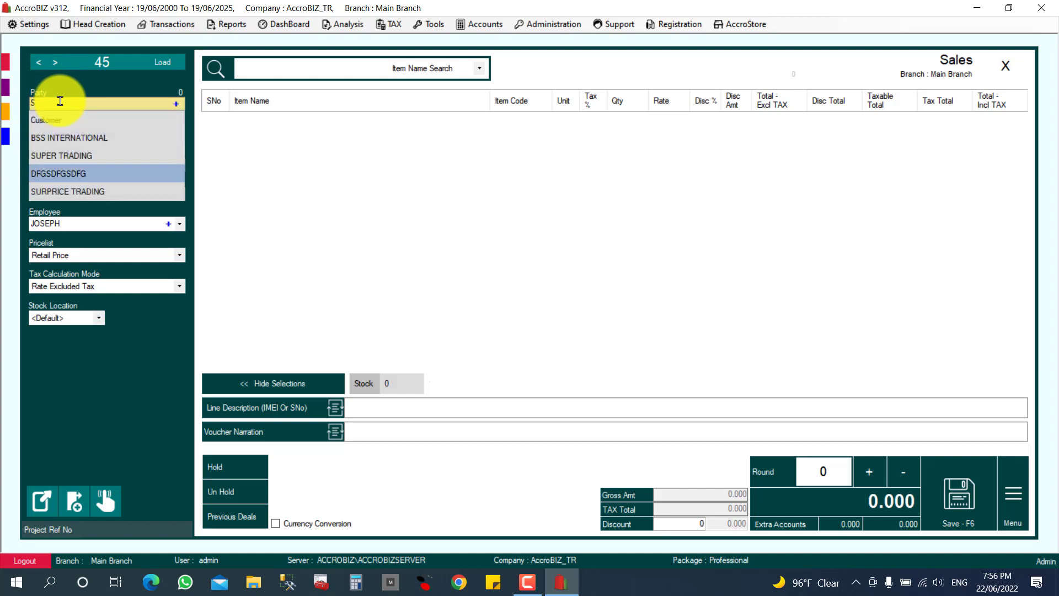
{"action": "key", "text": "Return"}
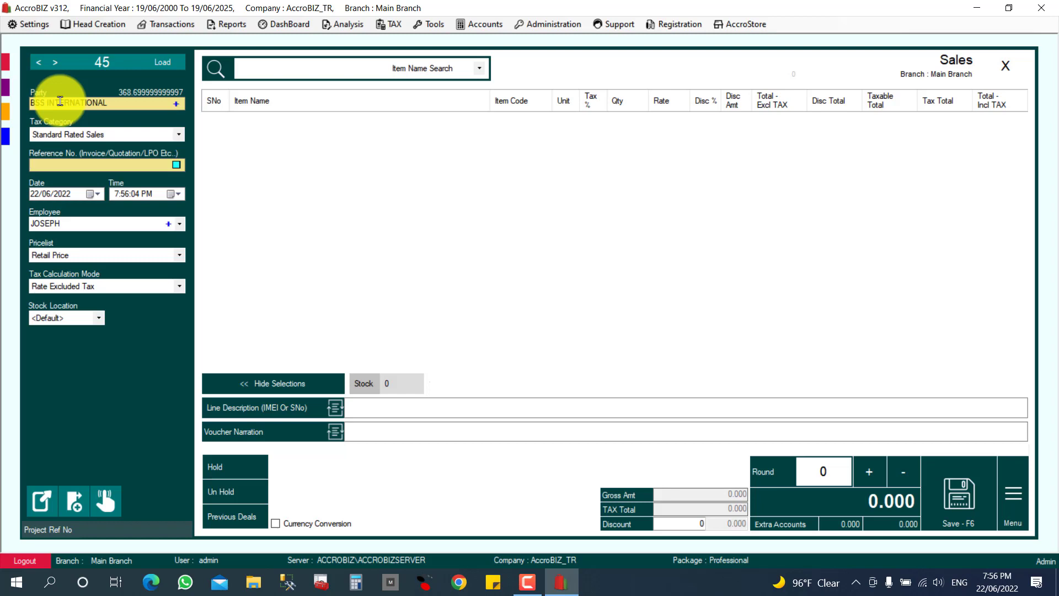
- View the Customers list and its new-customer form, then close both without saving
{"action": "left_click", "coordinate": [175, 105]}
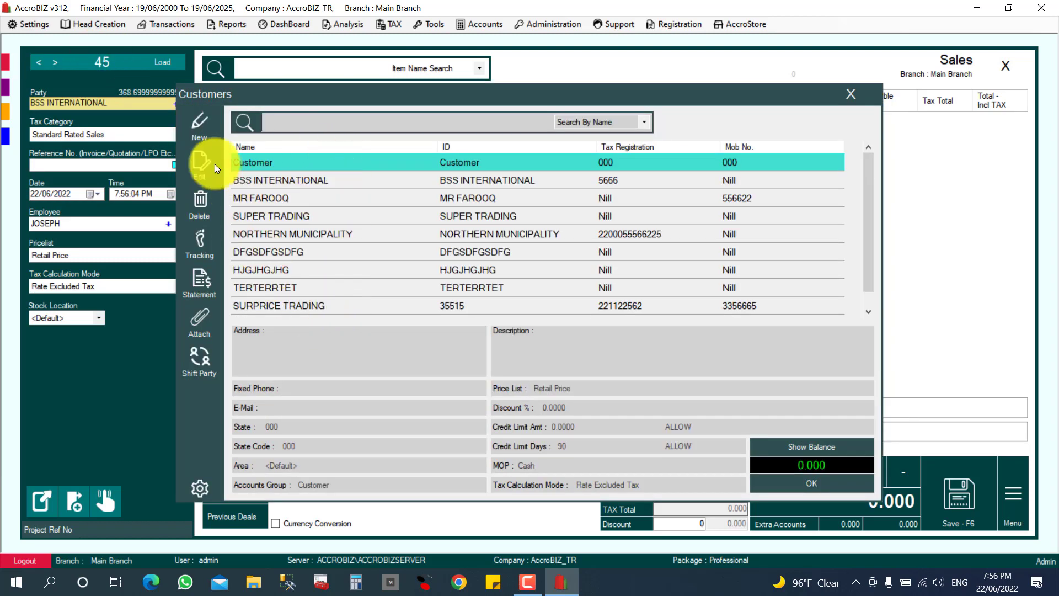
{"action": "left_click", "coordinate": [200, 121]}
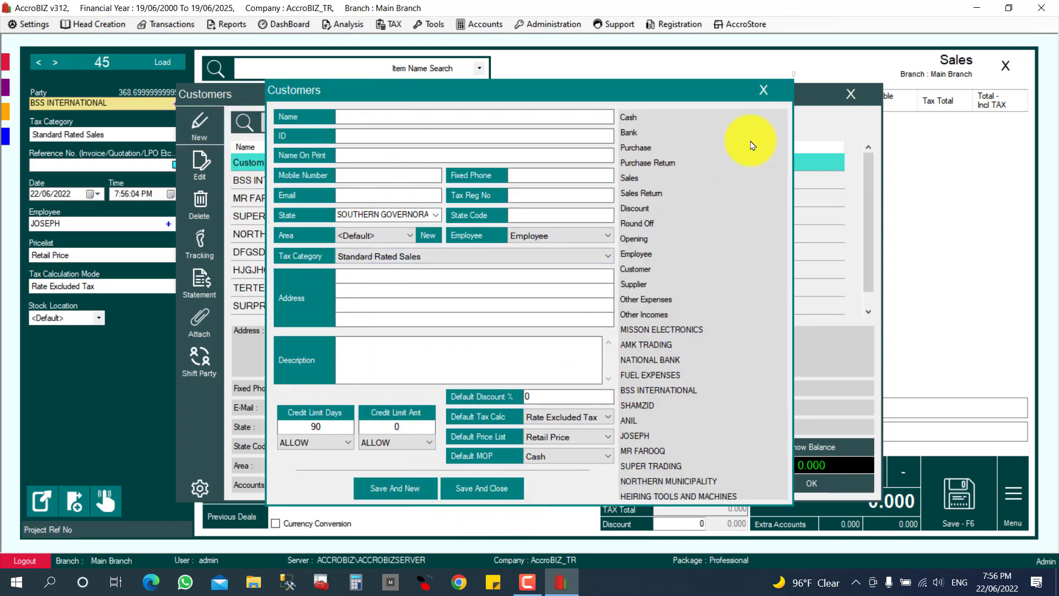
{"action": "left_click", "coordinate": [763, 90]}
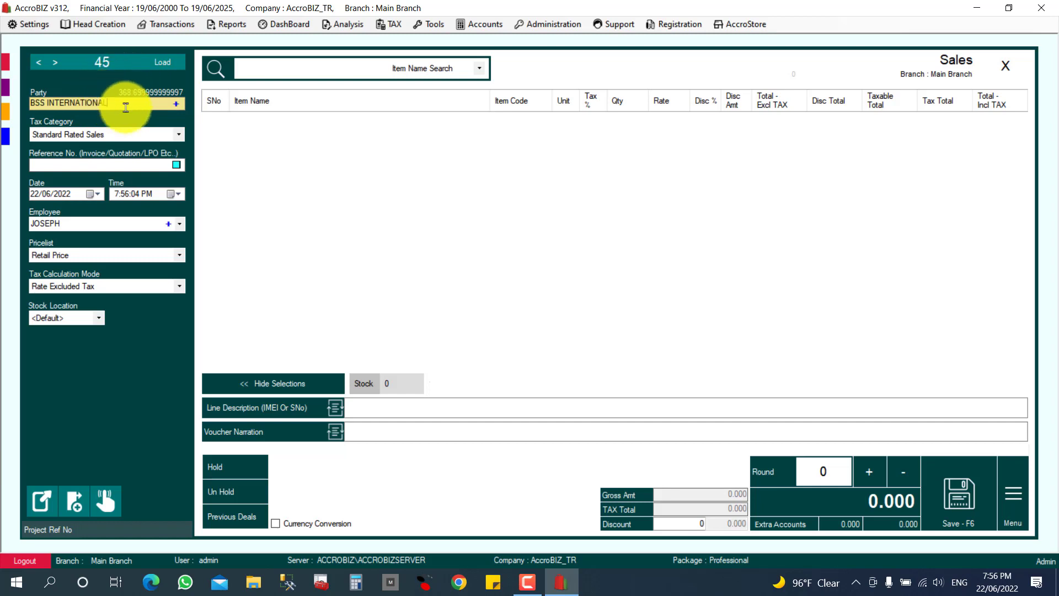
- Replace the party with SURPRICE TRADING
{"action": "left_click_drag", "start_coordinate": [166, 103], "coordinate": [2, 108]}
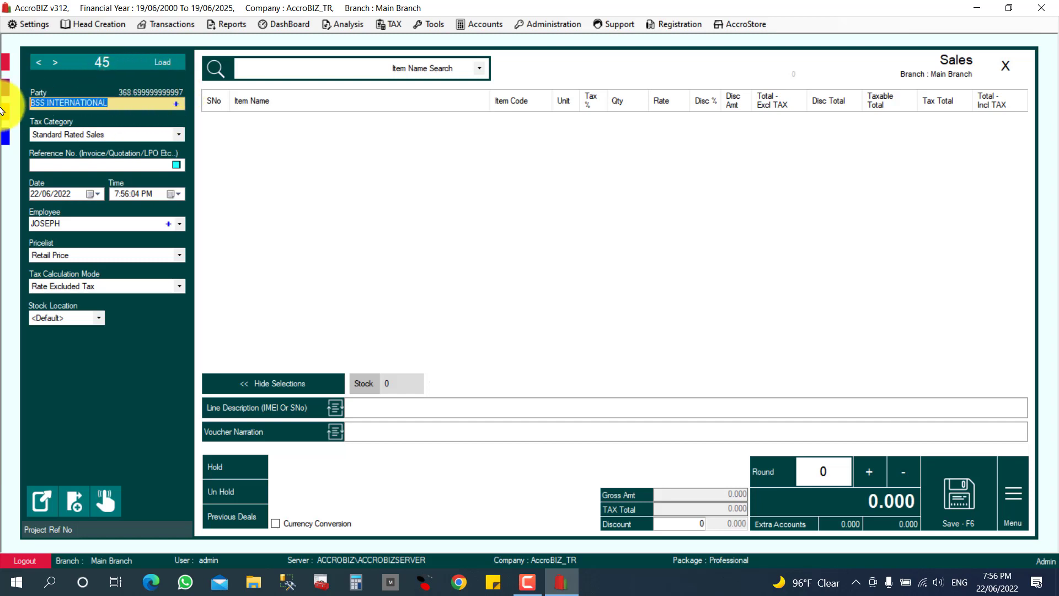
{"action": "type", "text": "D"}
{"action": "key", "text": "Down"}
{"action": "key", "text": "Down"}
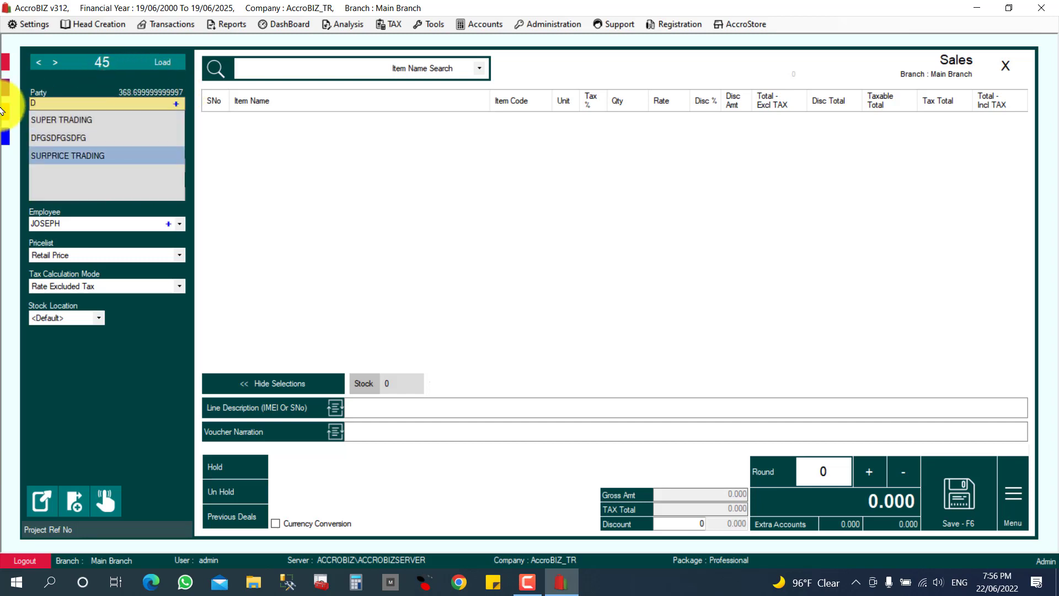
{"action": "key", "text": "Return"}
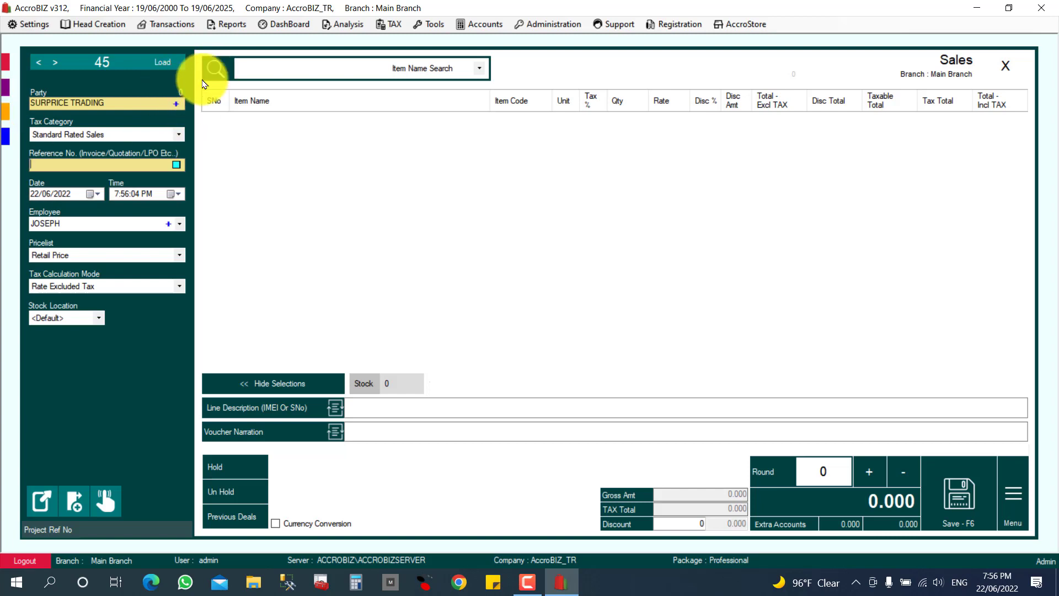
- Enter 'LPO : 655856' as the reference number
{"action": "left_click", "coordinate": [50, 167]}
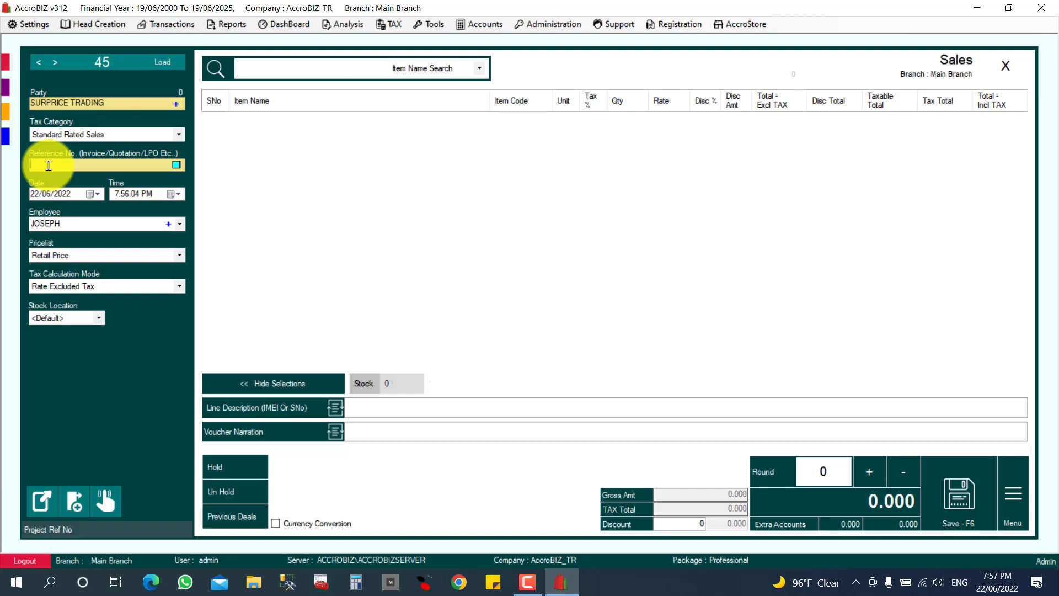
{"action": "type", "text": "LPO : 655856"}
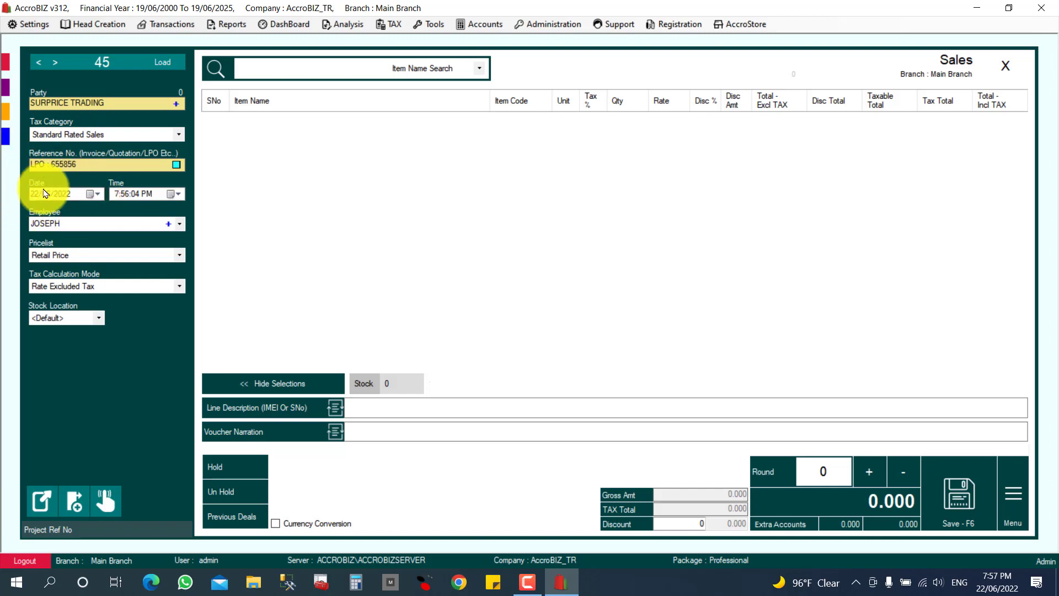
{"action": "left_click", "coordinate": [95, 194]}
{"action": "left_click", "coordinate": [95, 194]}
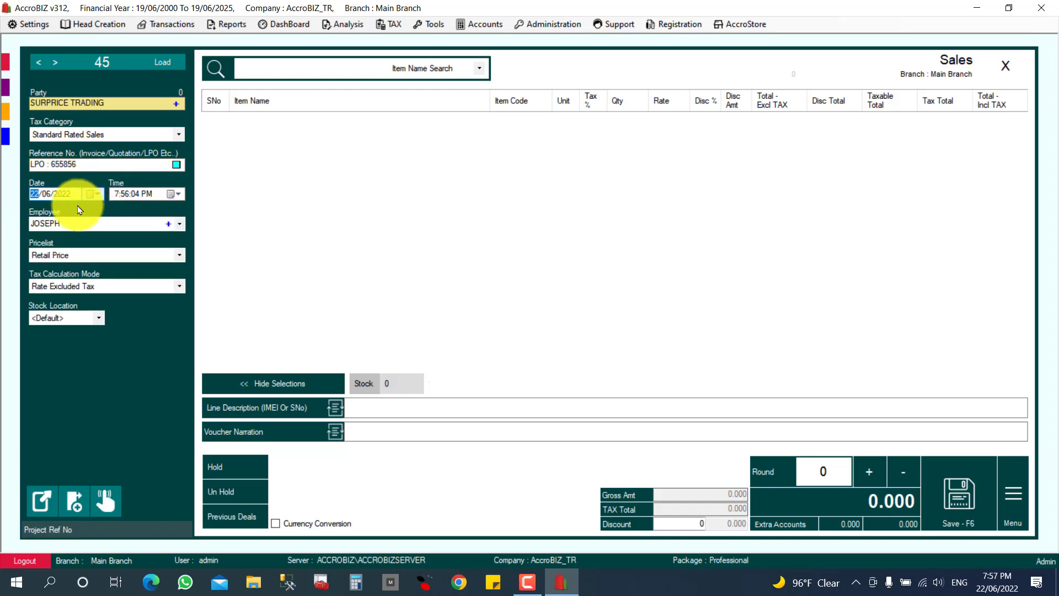
{"action": "left_click", "coordinate": [179, 225]}
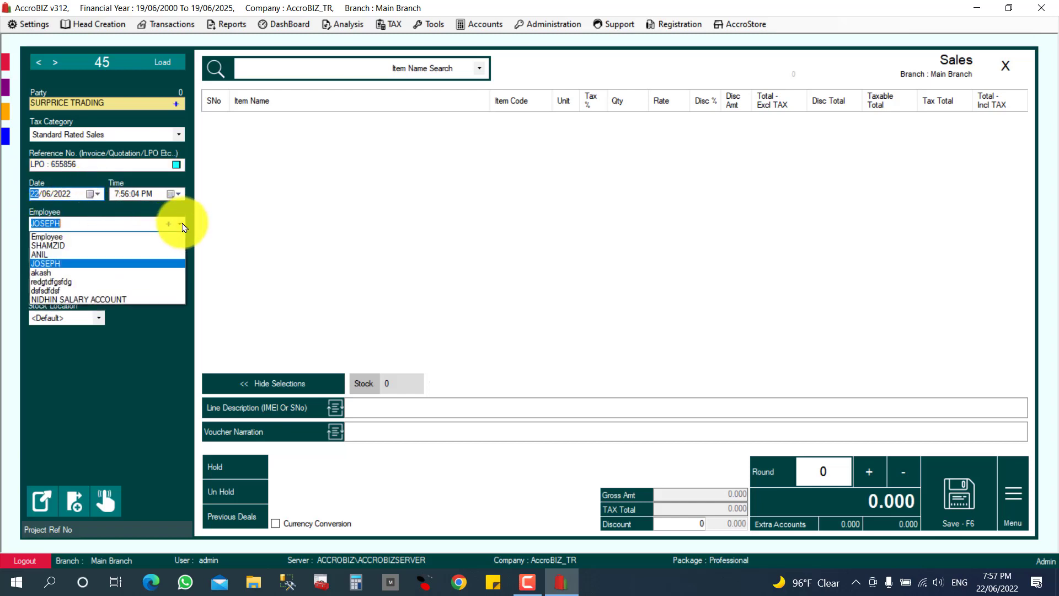
{"action": "left_click", "coordinate": [65, 236]}
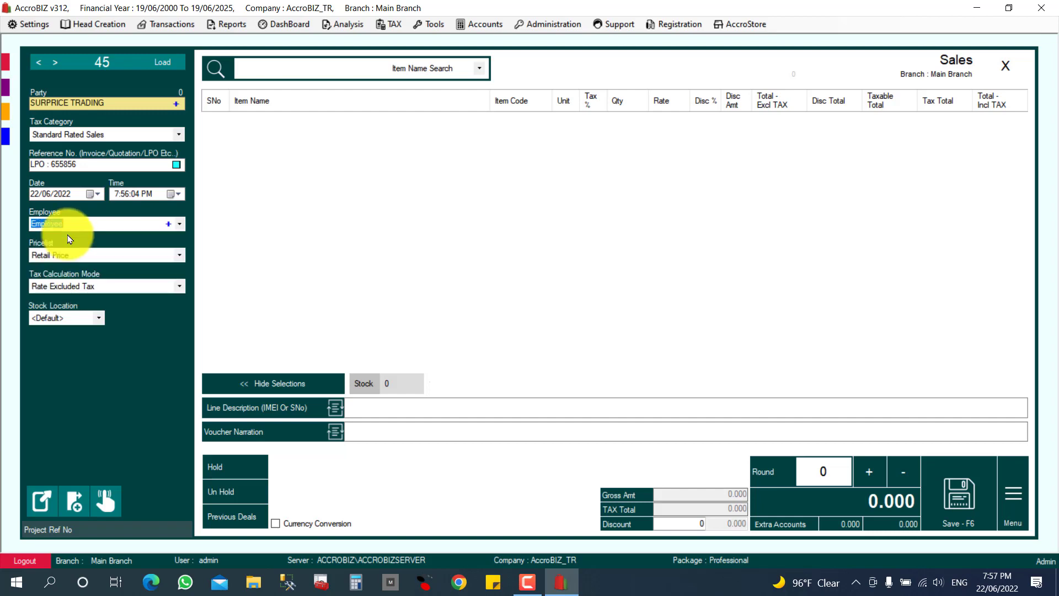
{"action": "left_click", "coordinate": [179, 225]}
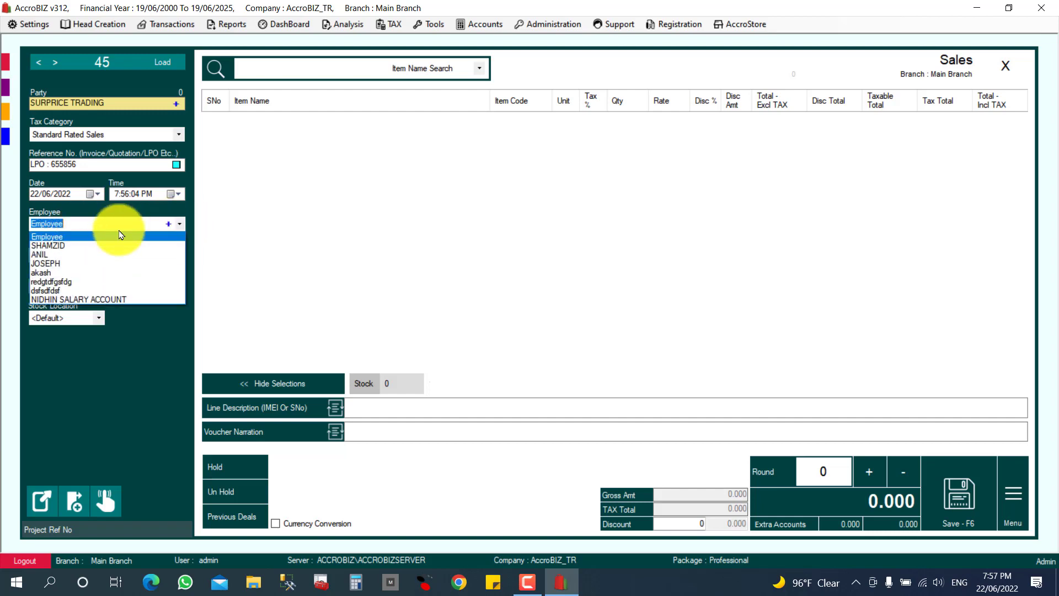
{"action": "left_click", "coordinate": [42, 264]}
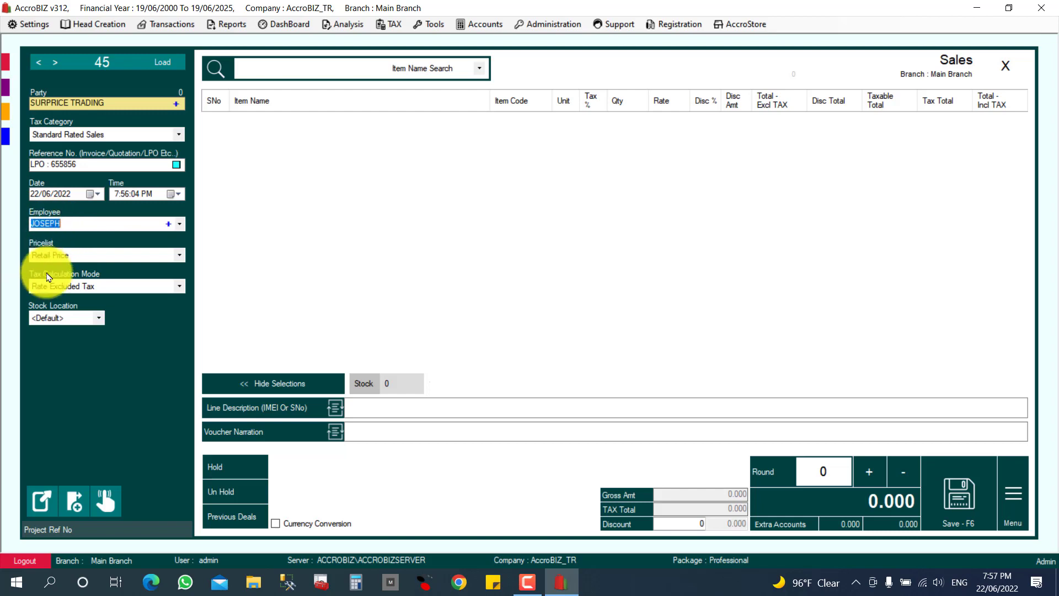
{"action": "left_click", "coordinate": [181, 257]}
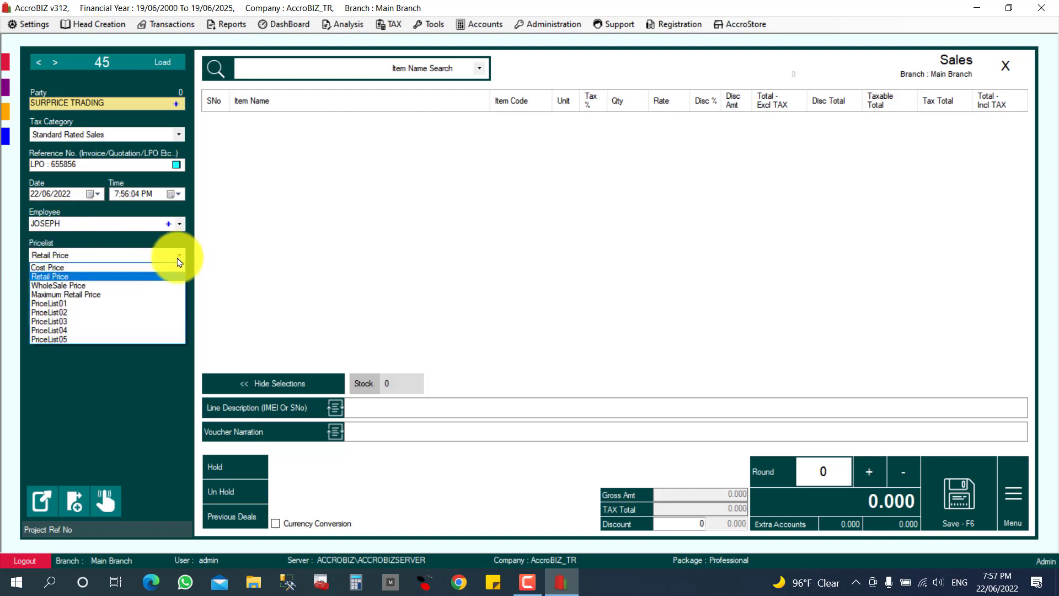
{"action": "left_click", "coordinate": [82, 277]}
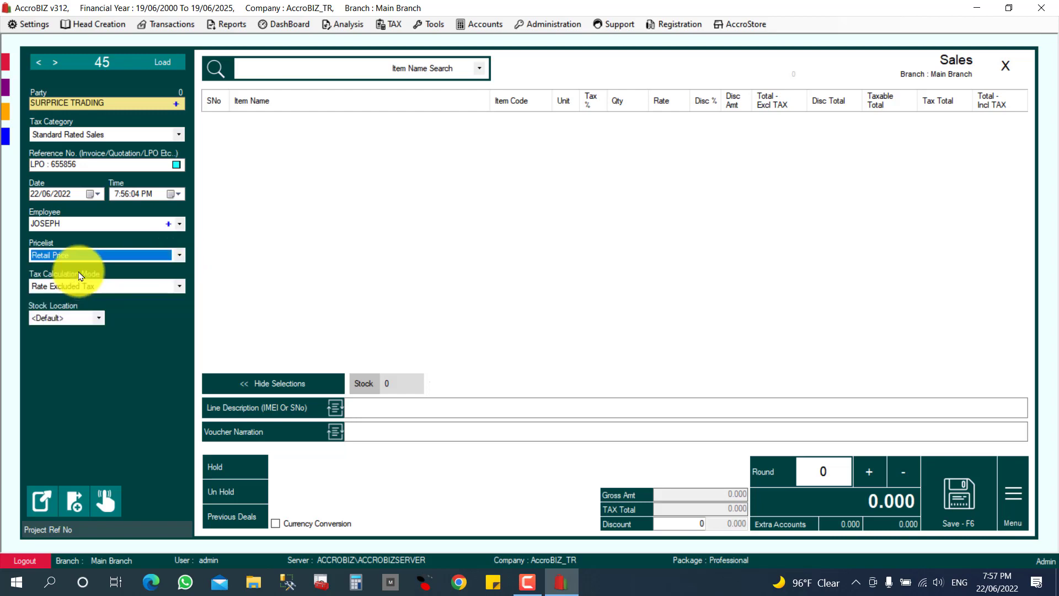
- Add 3 × MICROSOFT OPTICAL MOUSE 564 at 18.750, totalling 61.875 with tax
{"action": "left_click", "coordinate": [263, 68]}
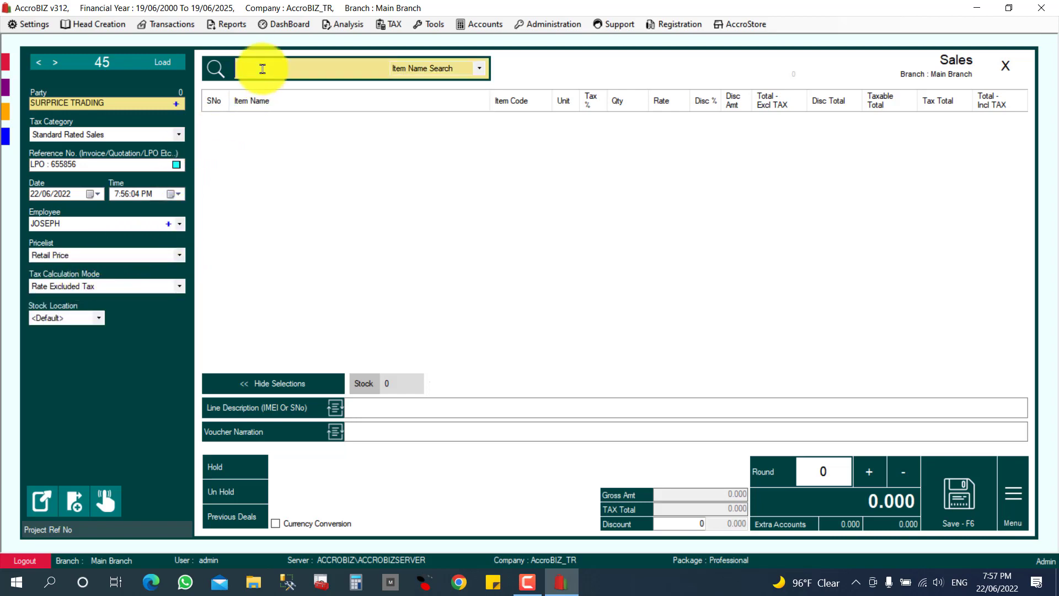
{"action": "type", "text": "MIC"}
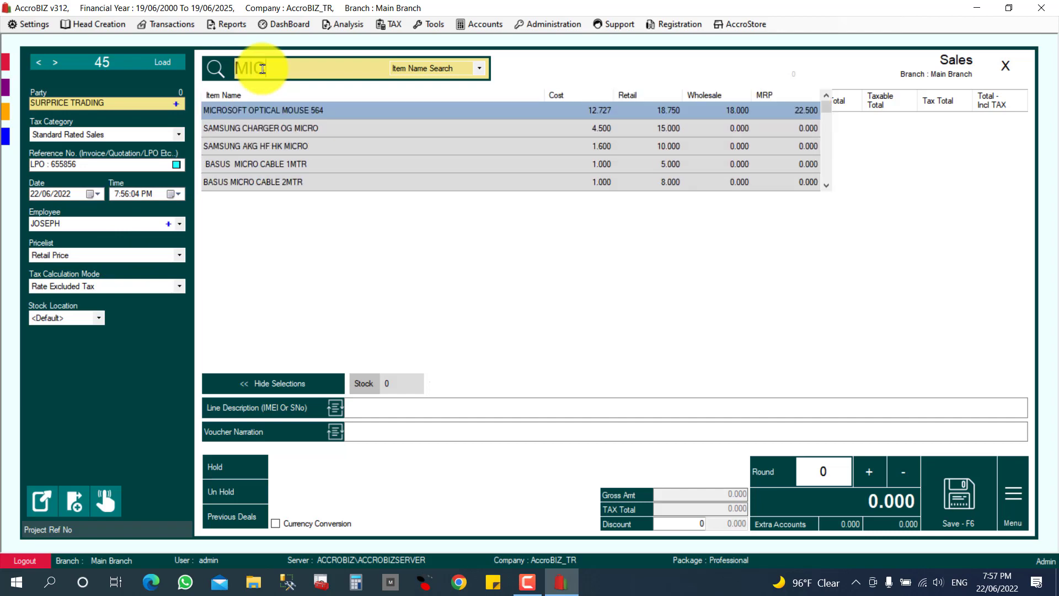
{"action": "key", "text": "Return"}
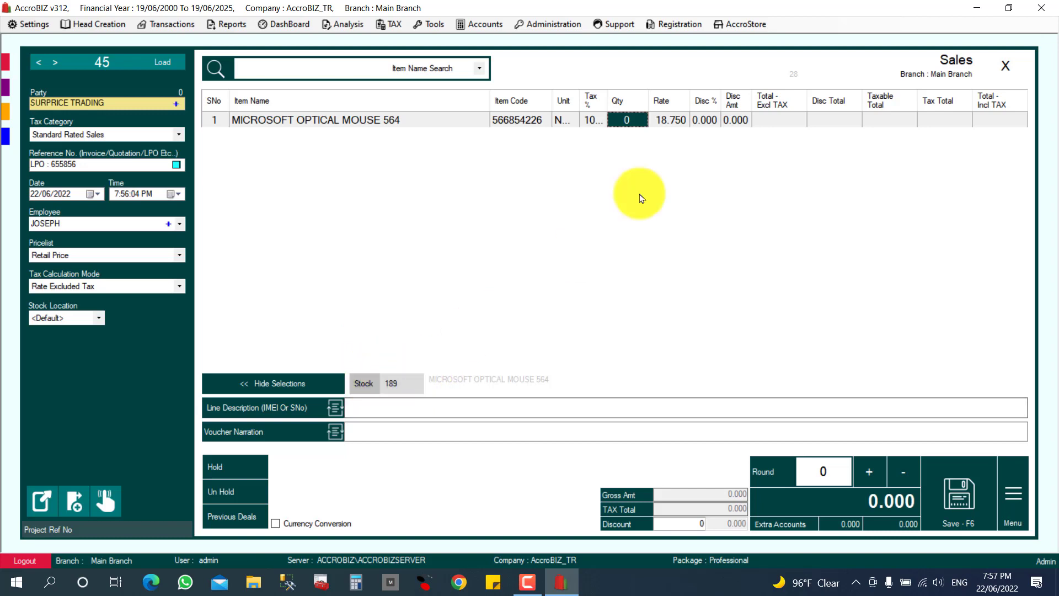
{"action": "type", "text": "3"}
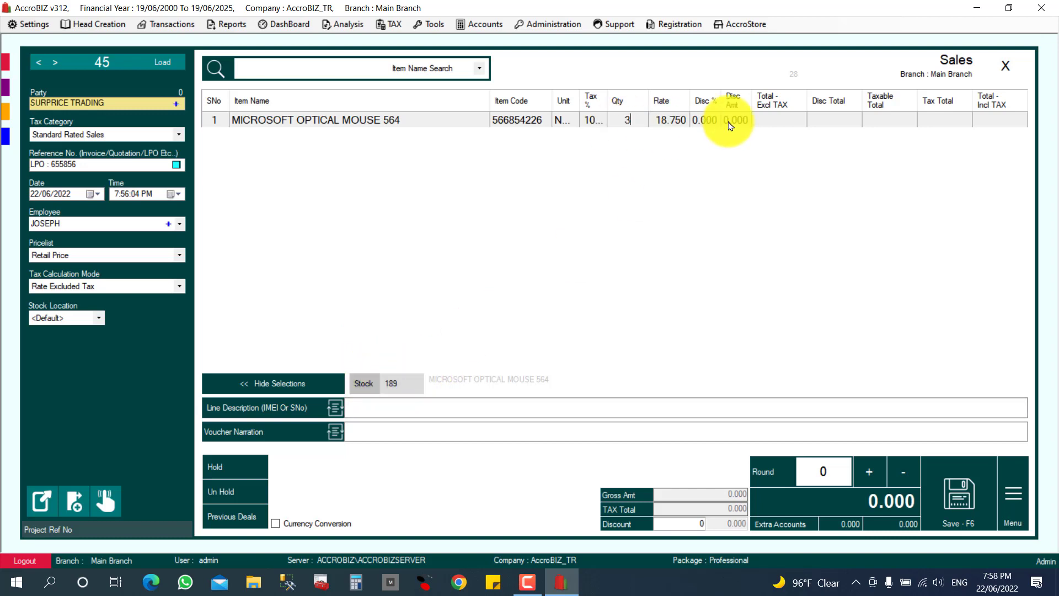
{"action": "key", "text": "Return"}
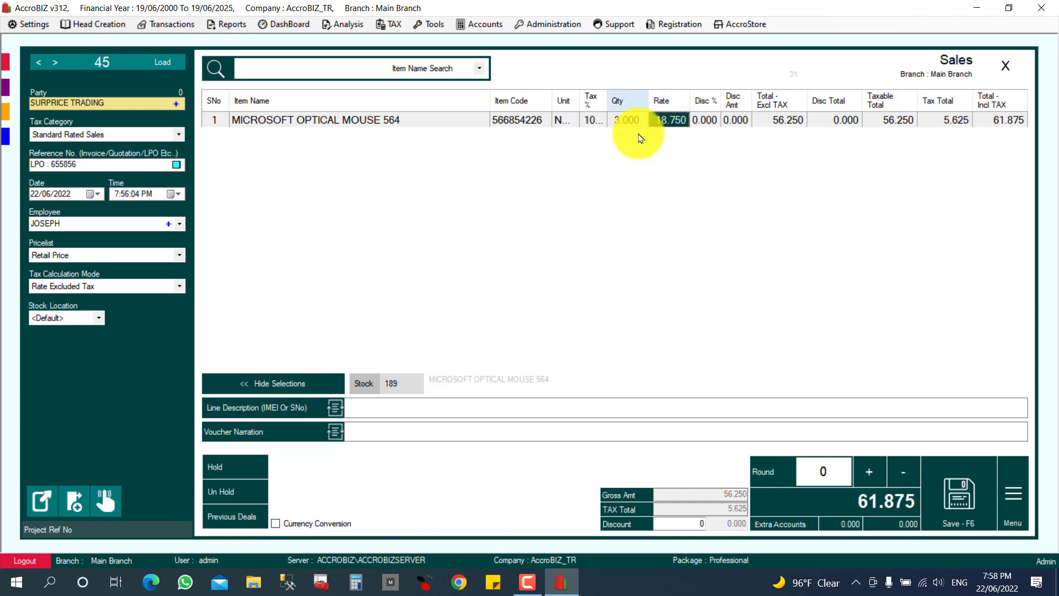
{"action": "key", "text": "Return"}
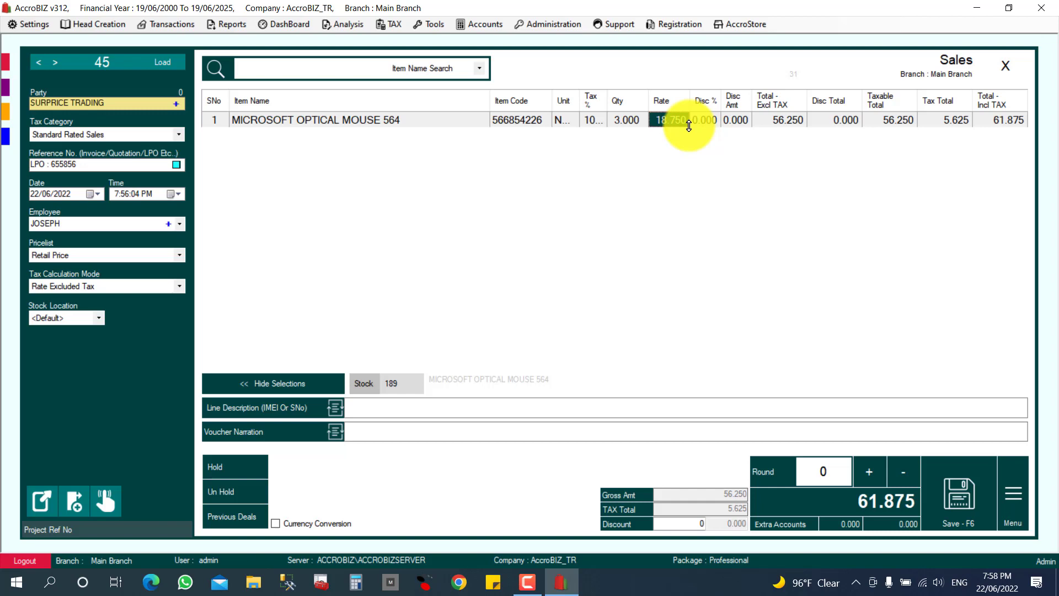
{"action": "type", "text": "18"}
{"action": "key", "text": "Return"}
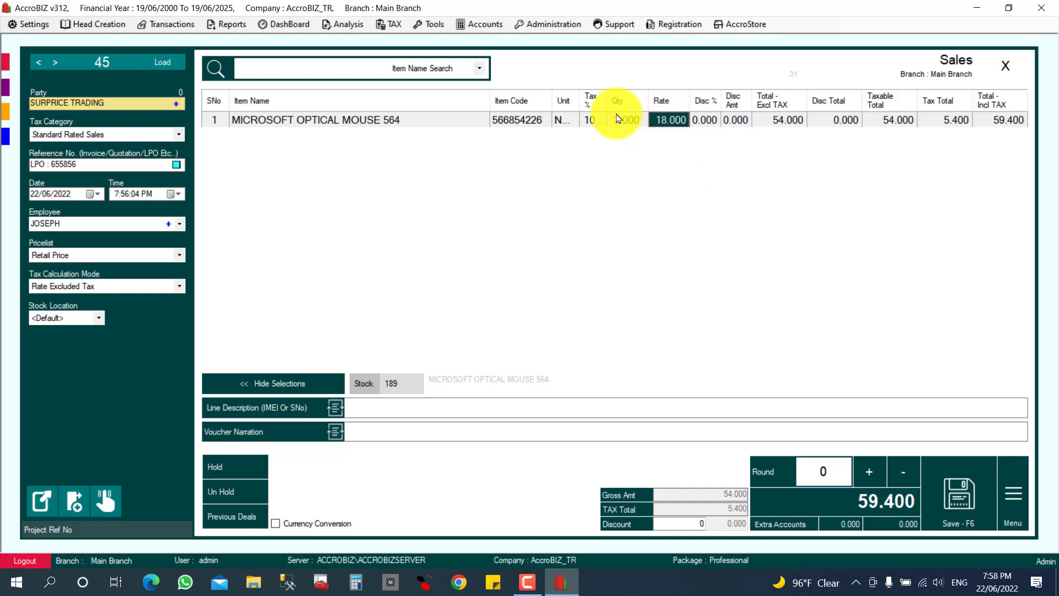
{"action": "left_click", "coordinate": [785, 121]}
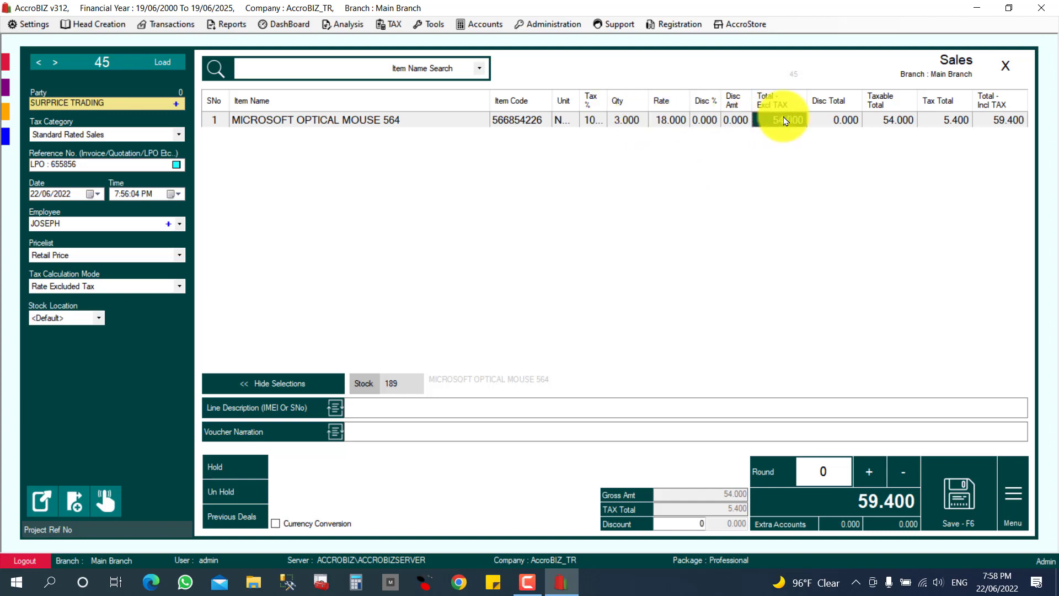
{"action": "left_click", "coordinate": [897, 119]}
{"action": "left_click", "coordinate": [941, 121]}
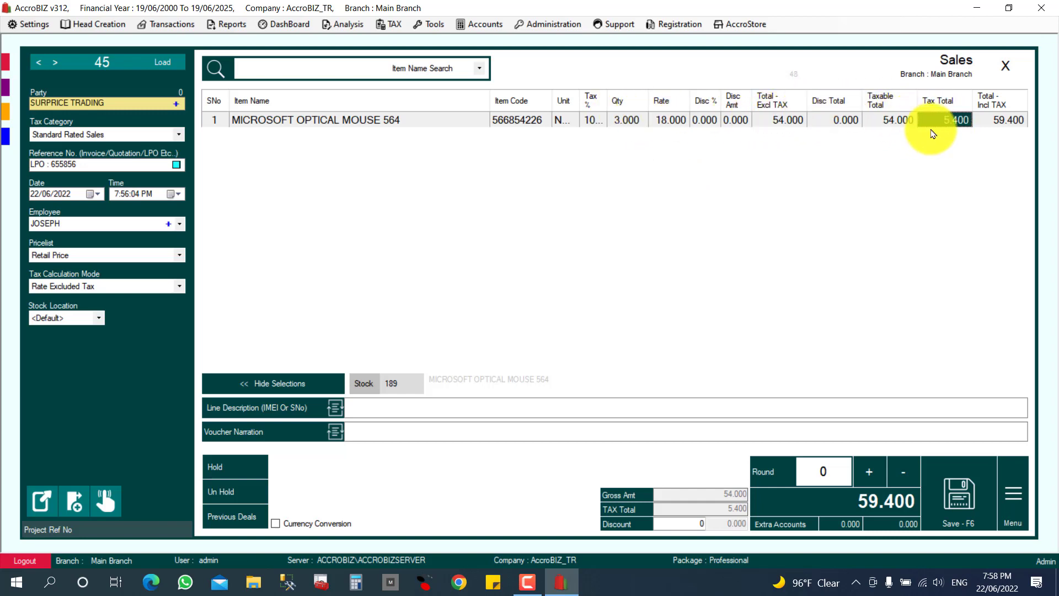
{"action": "left_click", "coordinate": [1010, 120]}
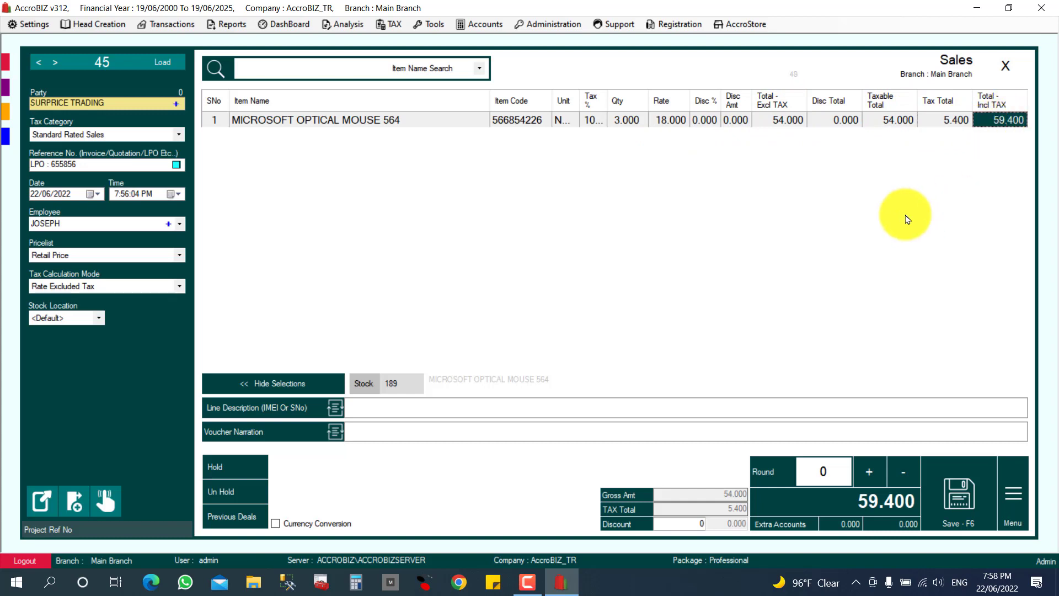
{"action": "left_click", "coordinate": [772, 123]}
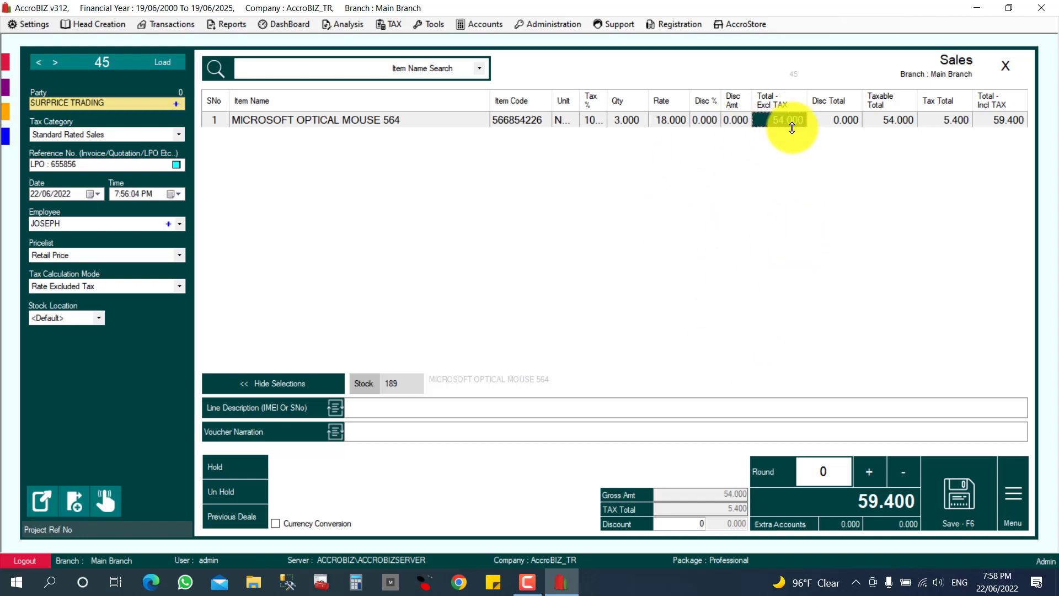
- Make the mouse line's pre-tax total 55.000, giving rate 18.333 and 60.500 total
{"action": "type", "text": "55"}
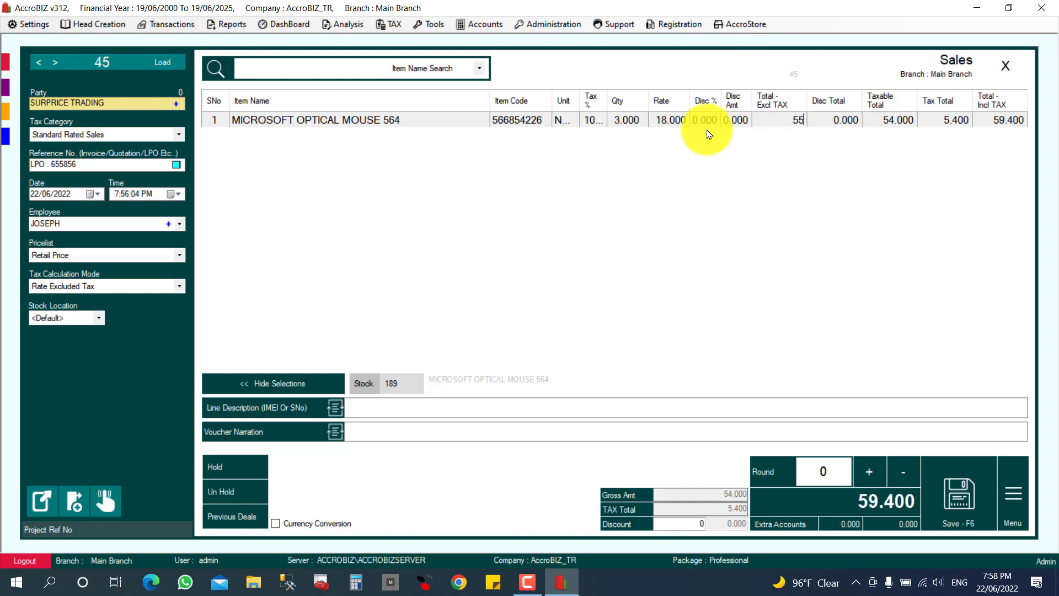
{"action": "key", "text": "Return"}
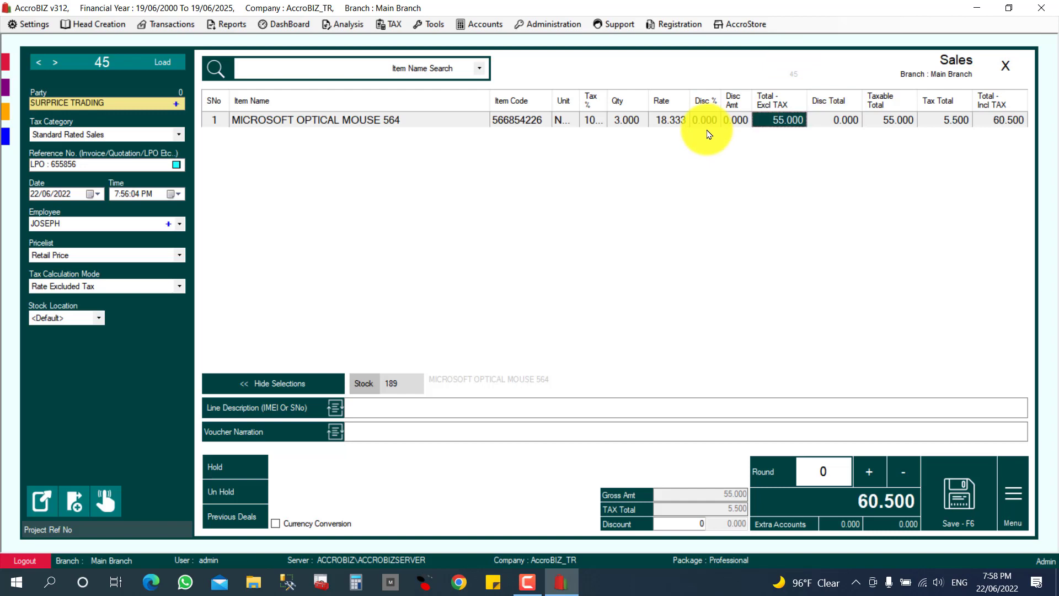
{"action": "left_click", "coordinate": [654, 120]}
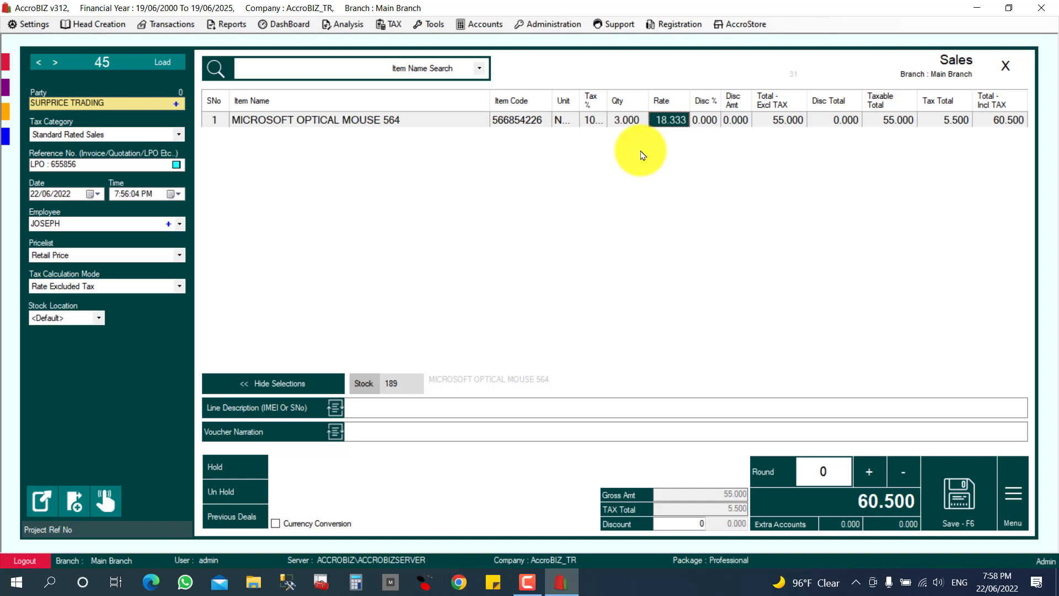
{"action": "left_click", "coordinate": [779, 120]}
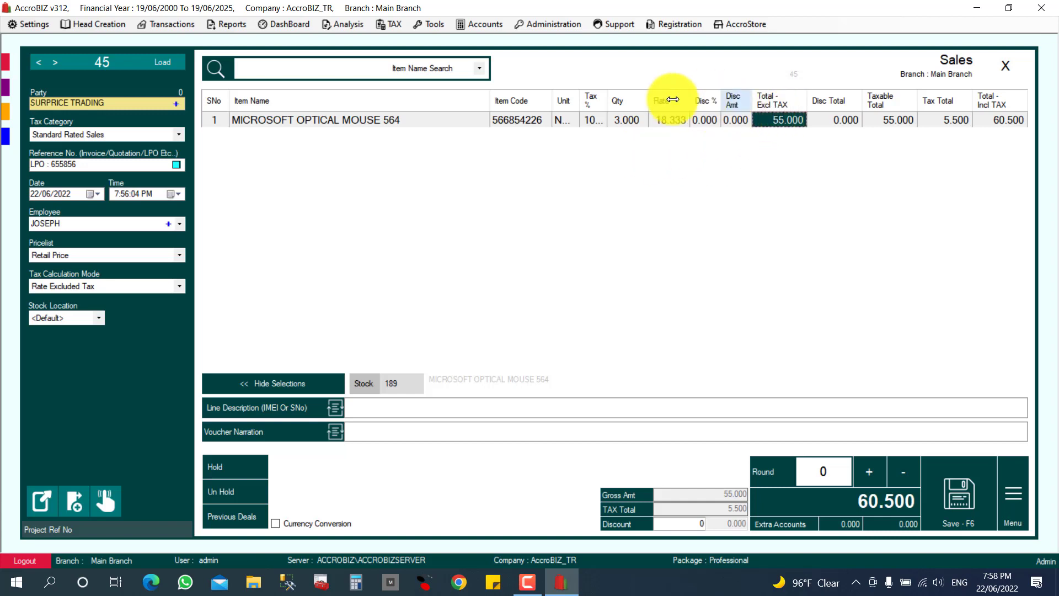
{"action": "left_click", "coordinate": [656, 122]}
{"action": "left_click", "coordinate": [996, 121]}
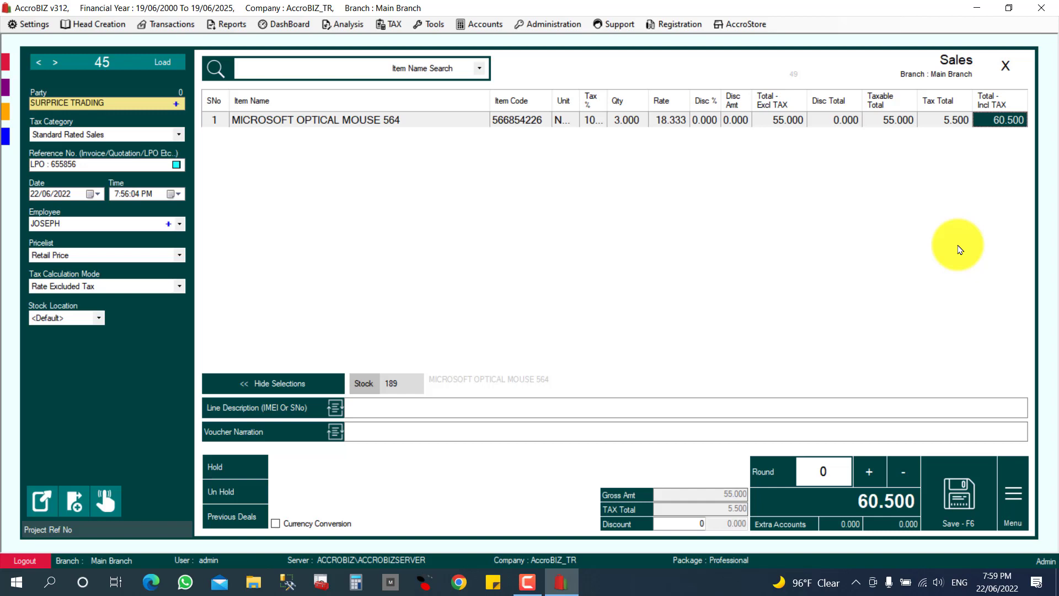
- Make the mouse line's tax-inclusive total 55.000, giving rate 16.667, pre-tax 50.000 and 5.000 tax
{"action": "left_click", "coordinate": [987, 121]}
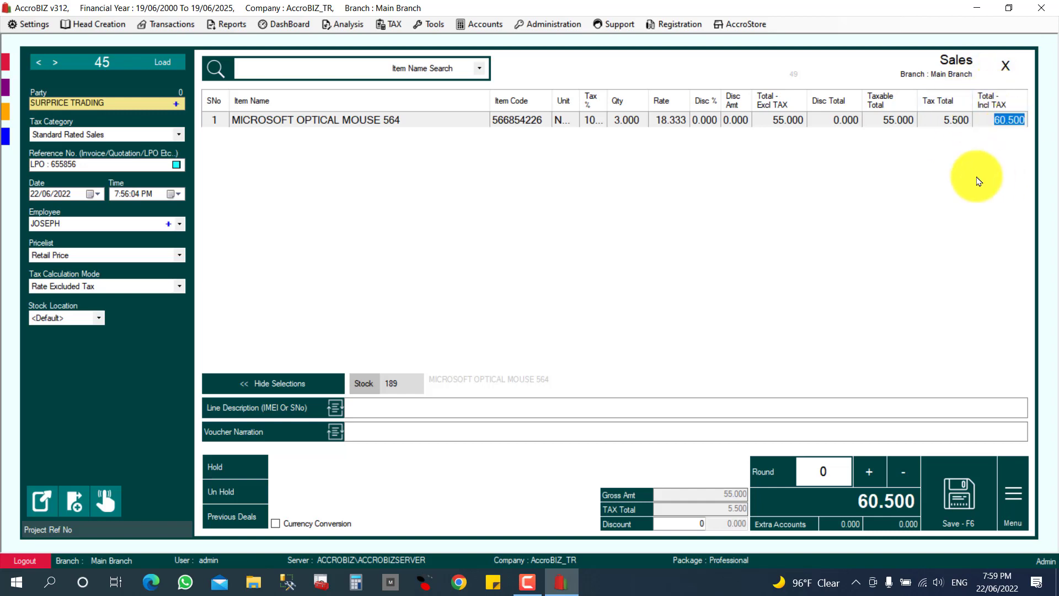
{"action": "type", "text": "55"}
{"action": "key", "text": "Return"}
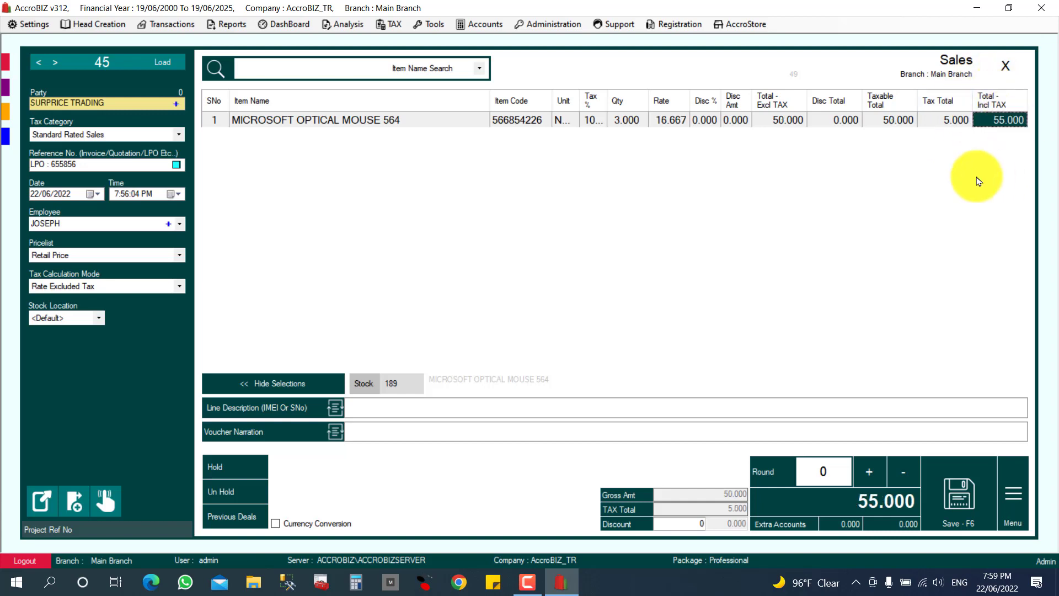
{"action": "left_click", "coordinate": [664, 126]}
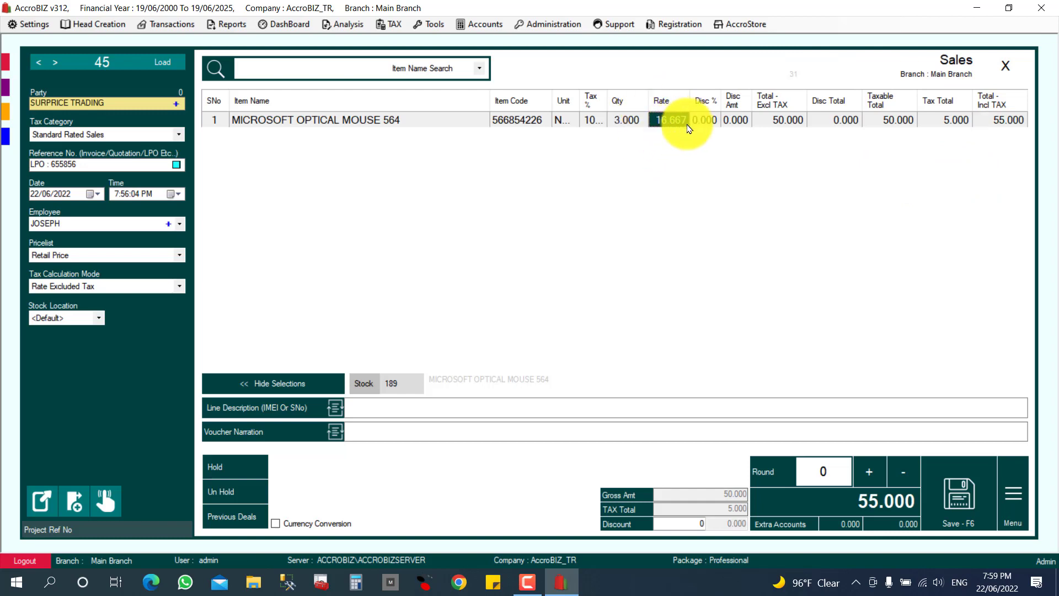
{"action": "left_click", "coordinate": [786, 122]}
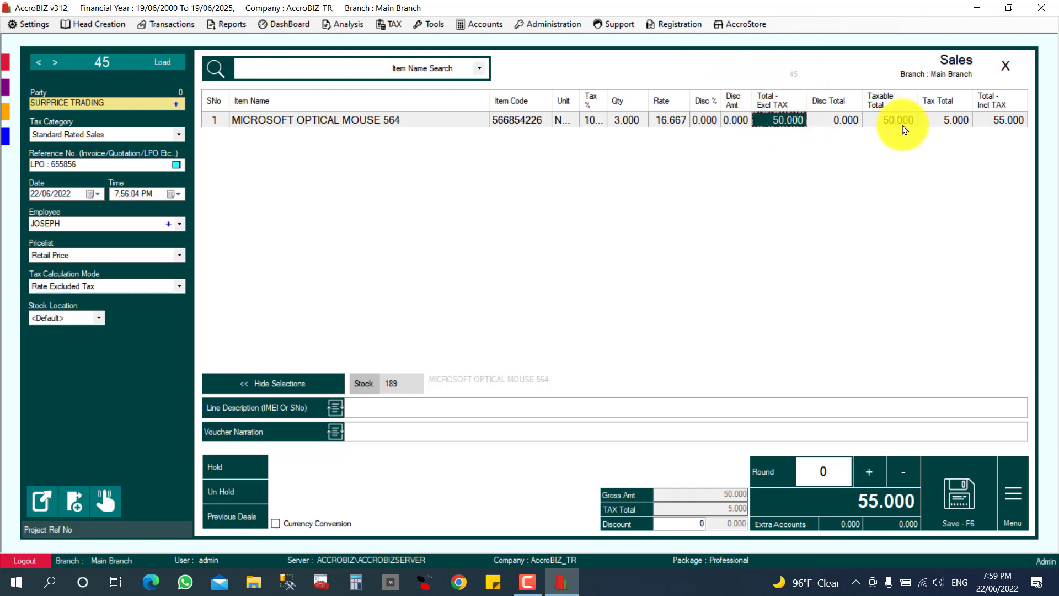
{"action": "left_click", "coordinate": [932, 119]}
{"action": "left_click", "coordinate": [1007, 120]}
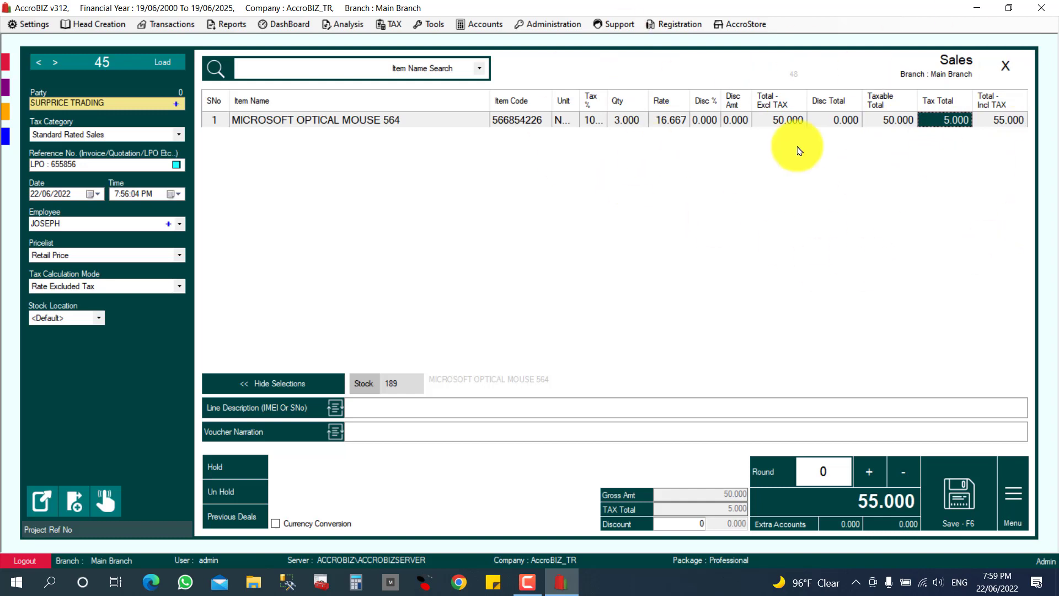
{"action": "left_click", "coordinate": [989, 120]}
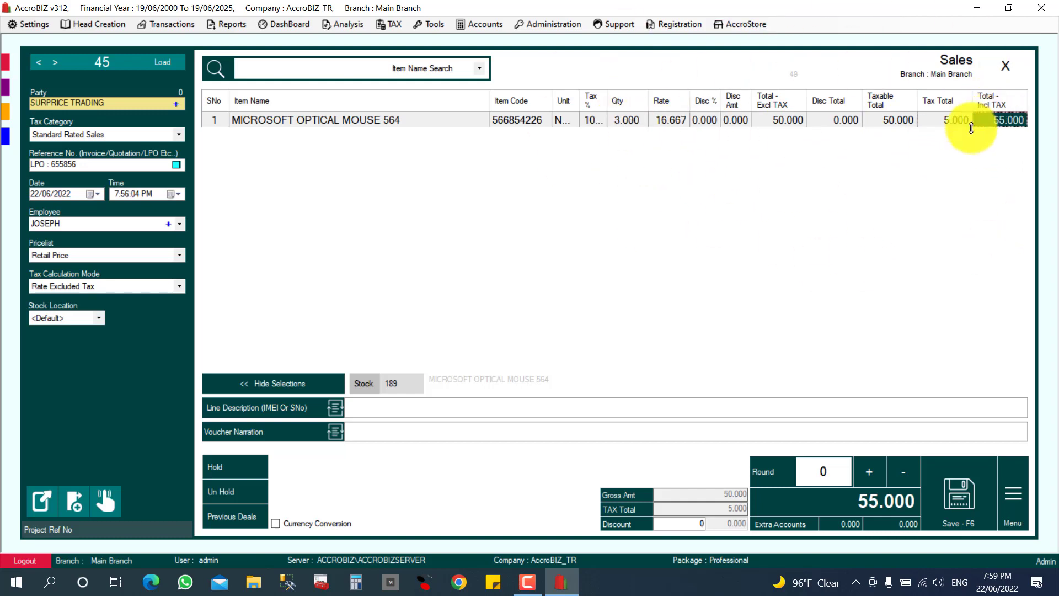
{"action": "left_click", "coordinate": [664, 121]}
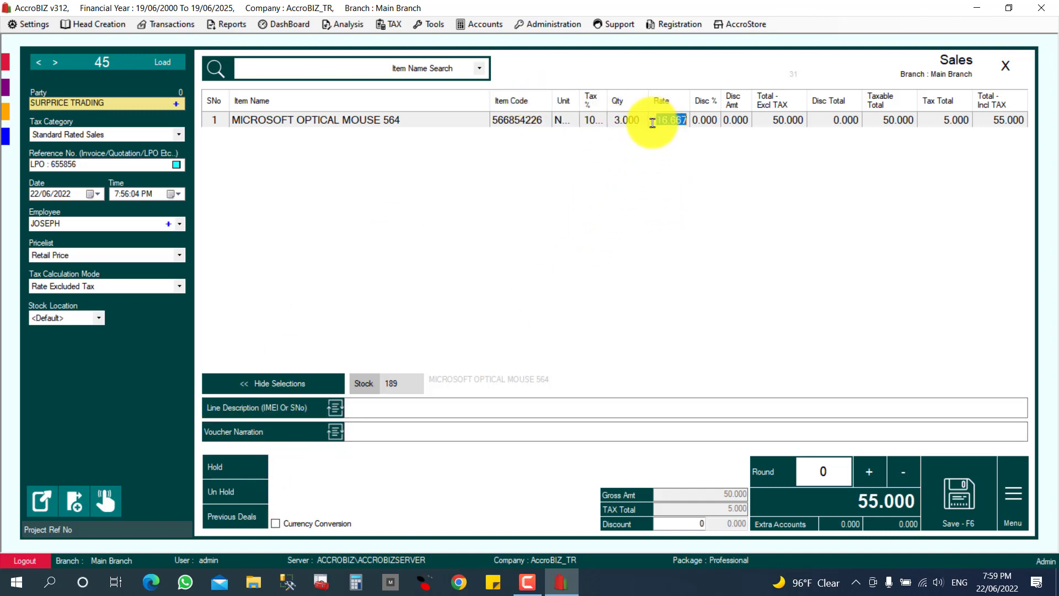
{"action": "left_click", "coordinate": [297, 69]}
{"action": "type", "text": "MIC"}
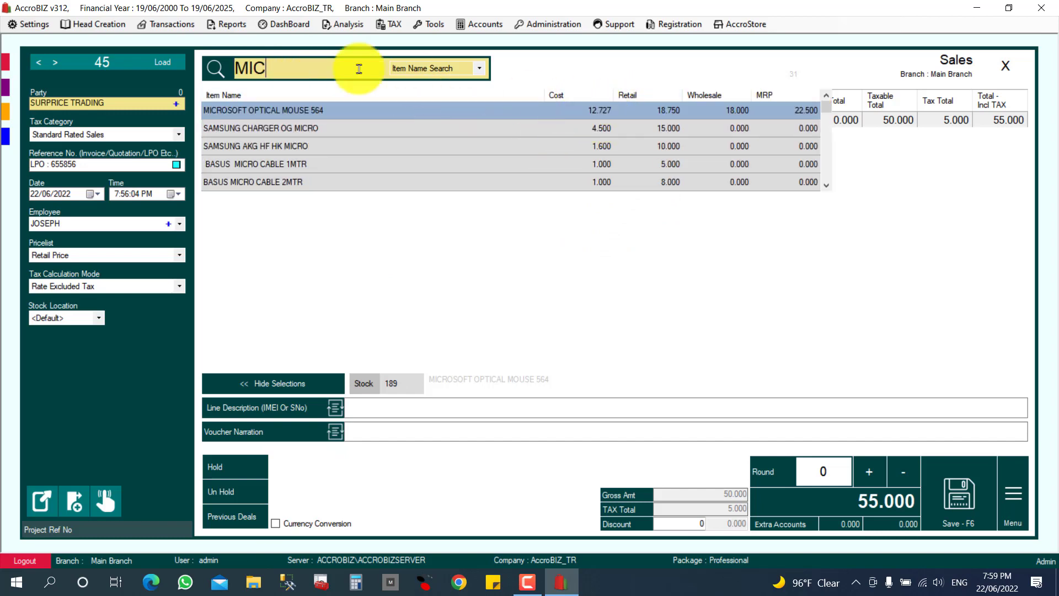
- Set the mouse rate to 11, then its tax-inclusive total to 60.000 (rate 18.182)
{"action": "key", "text": "Return"}
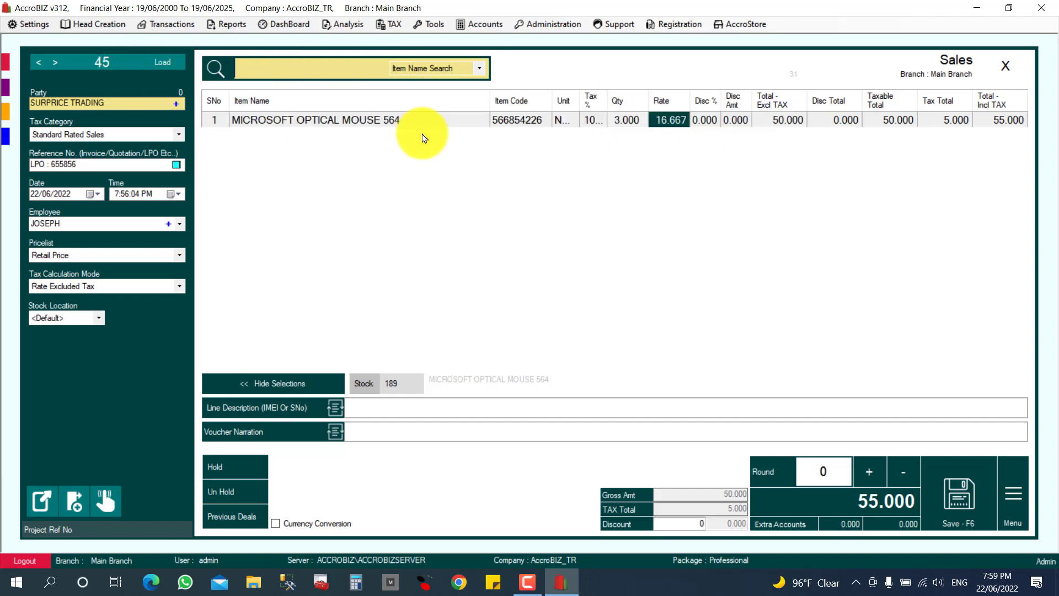
{"action": "left_click", "coordinate": [661, 122]}
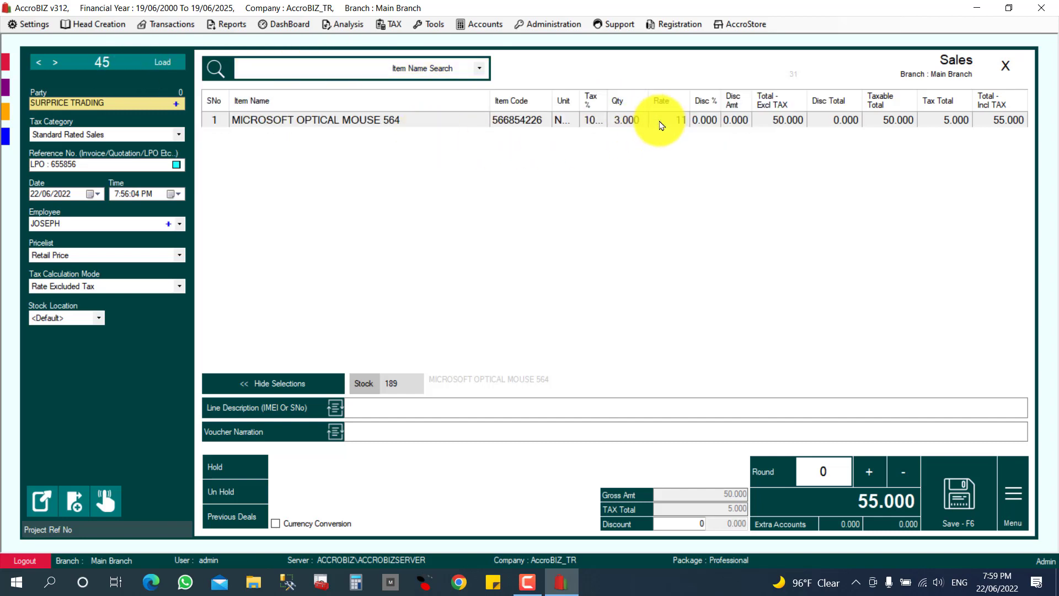
{"action": "type", "text": "11"}
{"action": "key", "text": "Return"}
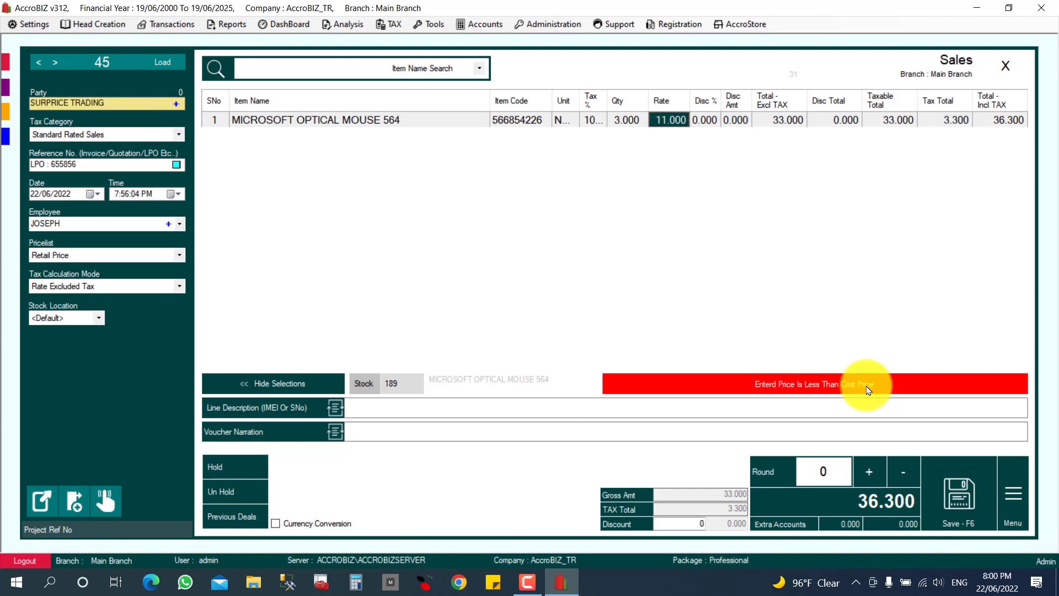
{"action": "left_click", "coordinate": [1009, 124]}
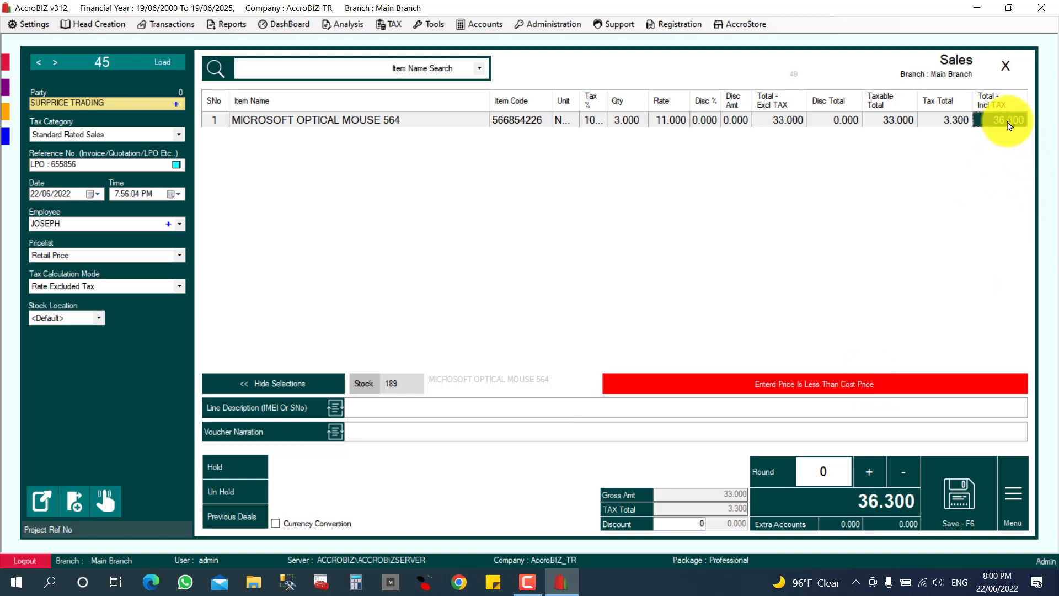
{"action": "key", "text": "Return"}
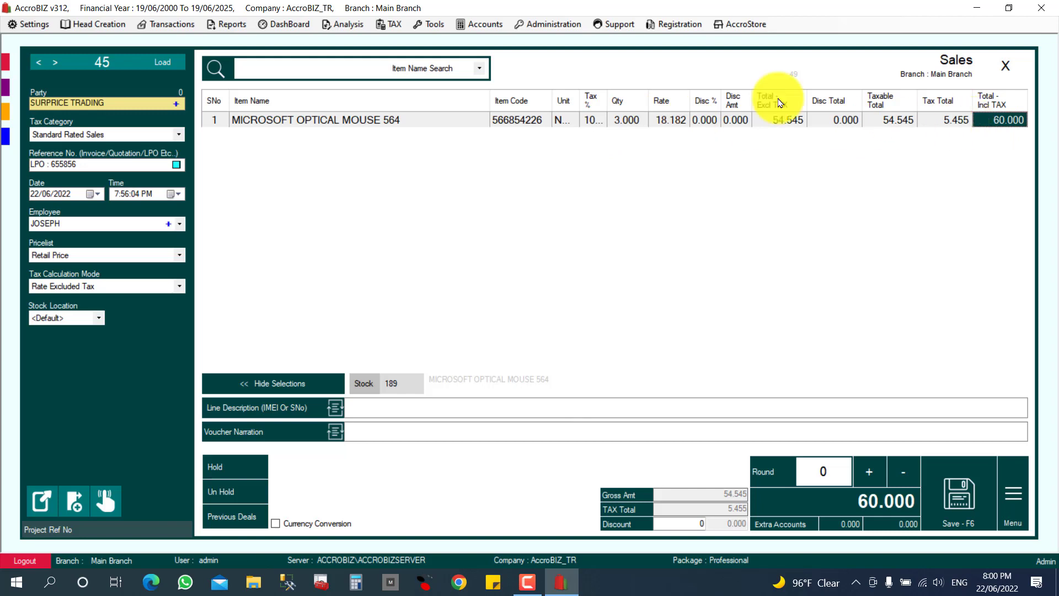
{"action": "left_click", "coordinate": [326, 68]}
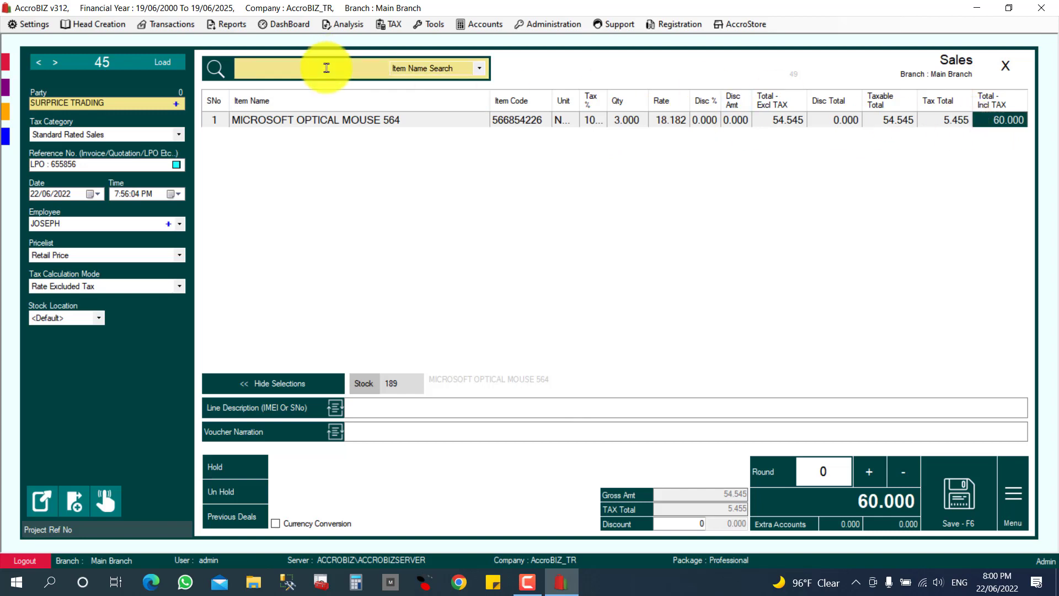
- Add 1 A4 PAPER totalling 2.000 including tax, bringing the invoice to 62.000
{"action": "type", "text": "X"}
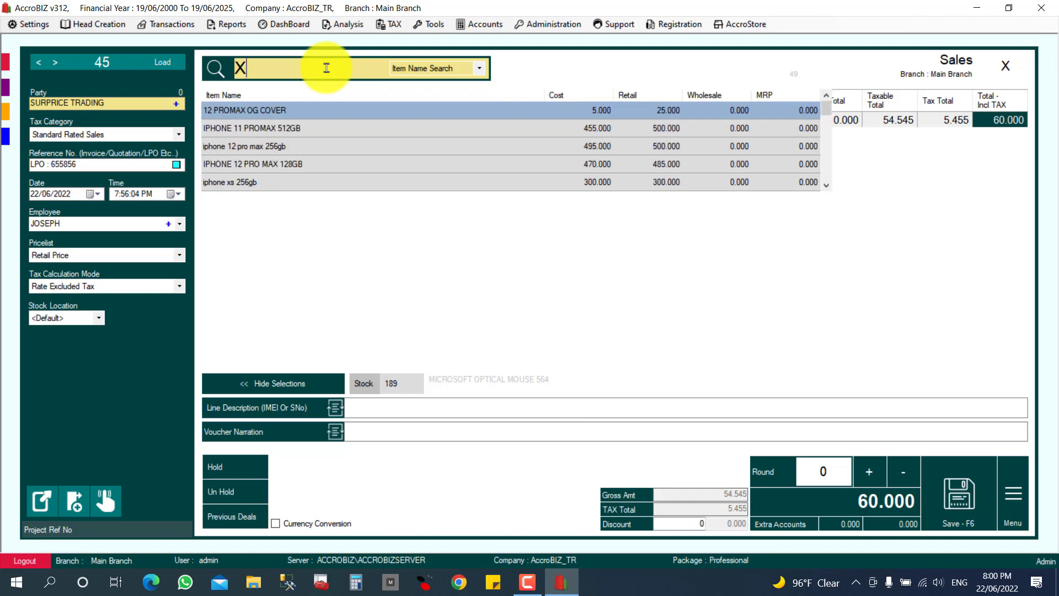
{"action": "key", "text": "BackSpace"}
{"action": "type", "text": "AL"}
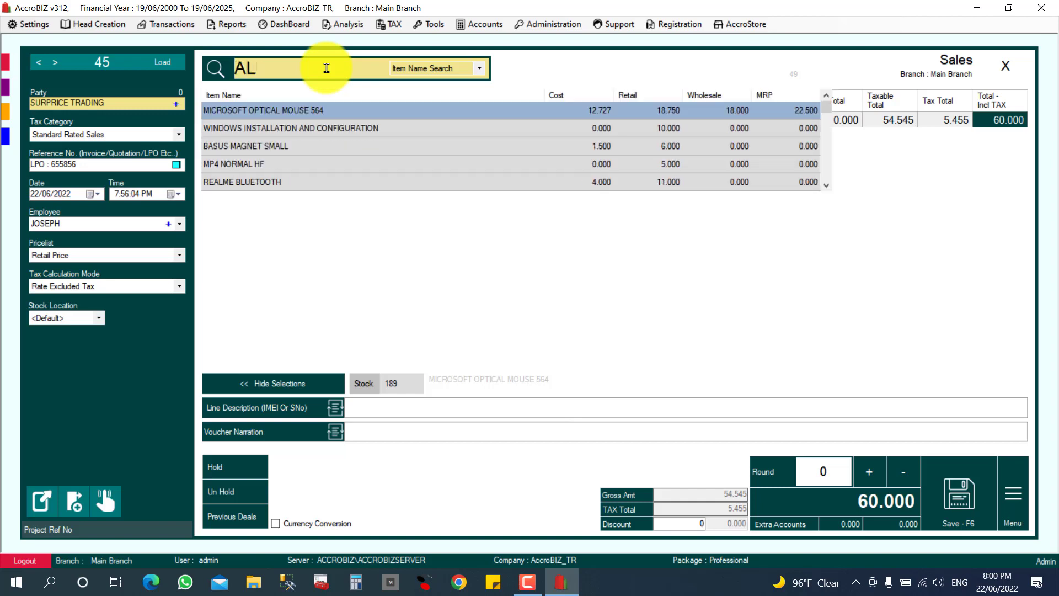
{"action": "type", "text": " S"}
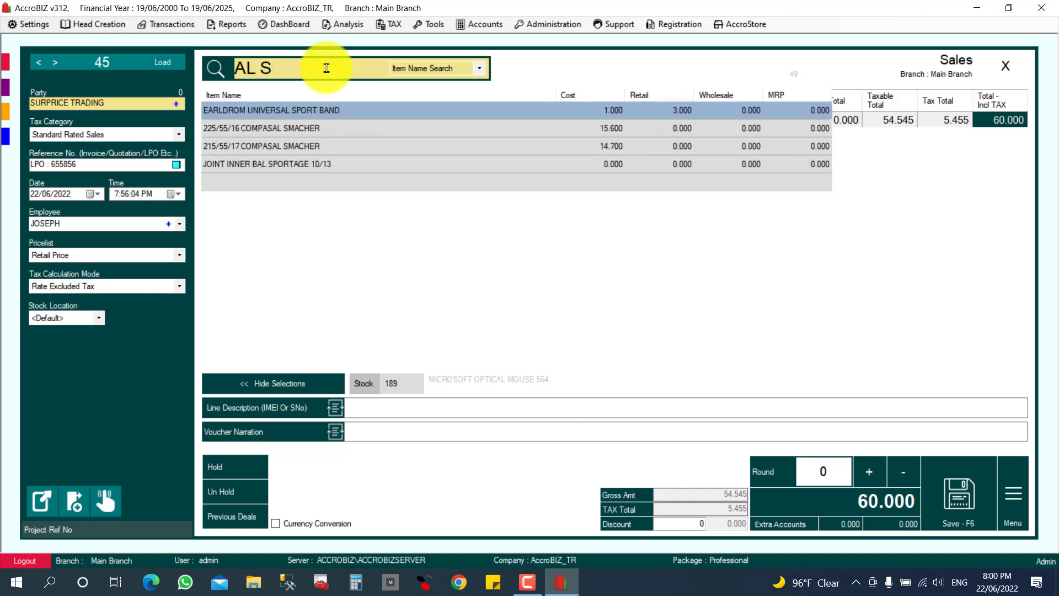
{"action": "key", "text": "BackSpace"}
{"action": "key", "text": "BackSpace"}
{"action": "key", "text": "BackSpace"}
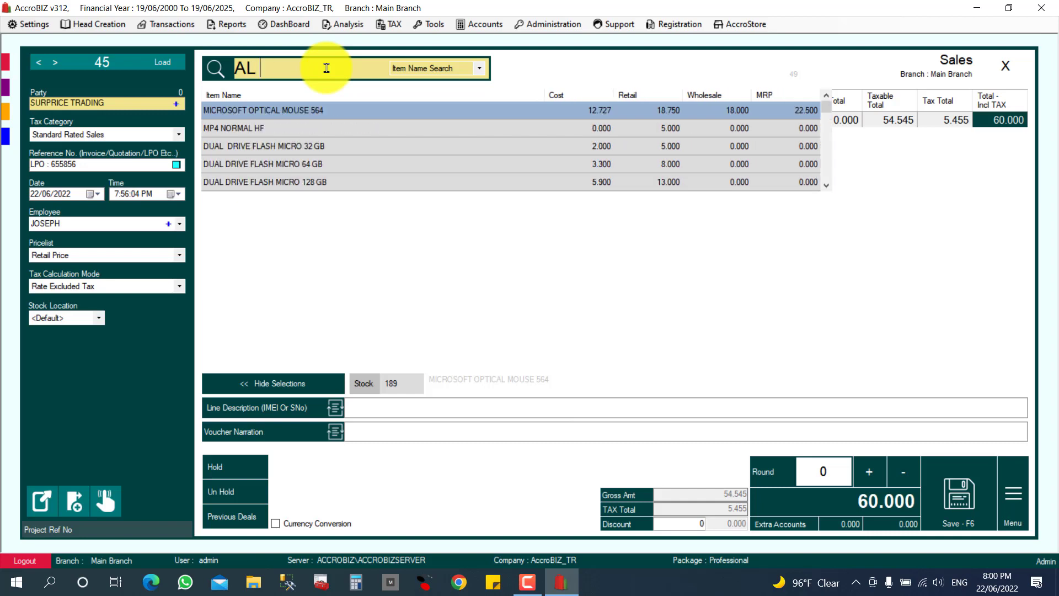
{"action": "type", "text": "4 PA"}
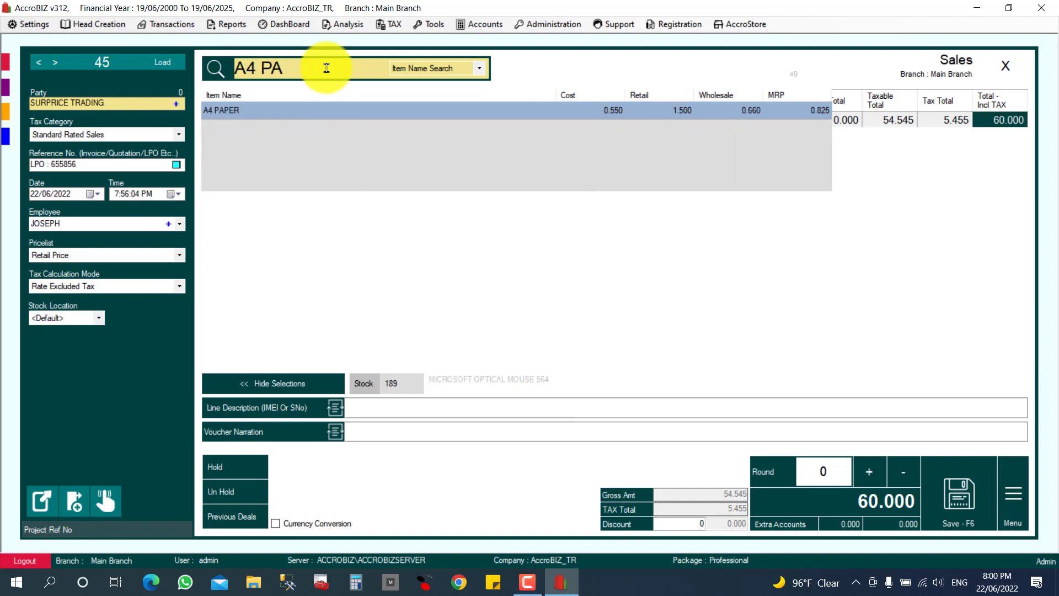
{"action": "key", "text": "Return"}
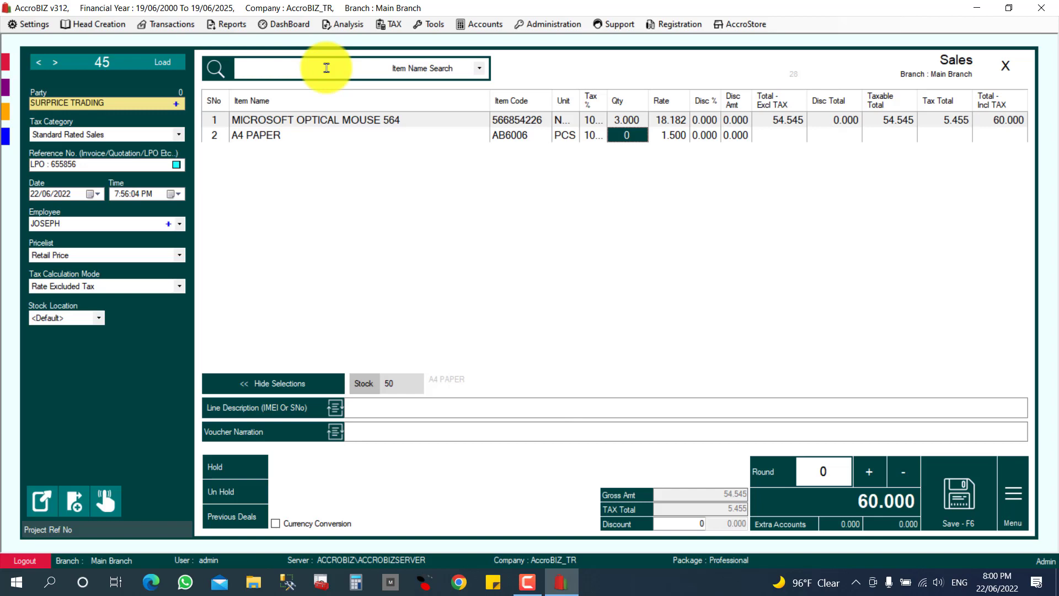
{"action": "key", "text": "Return"}
{"action": "key", "text": "Return"}
{"action": "key", "text": "Return"}
{"action": "key", "text": "Return"}
{"action": "key", "text": "Return"}
{"action": "key", "text": "Return"}
{"action": "key", "text": "Return"}
{"action": "key", "text": "Return"}
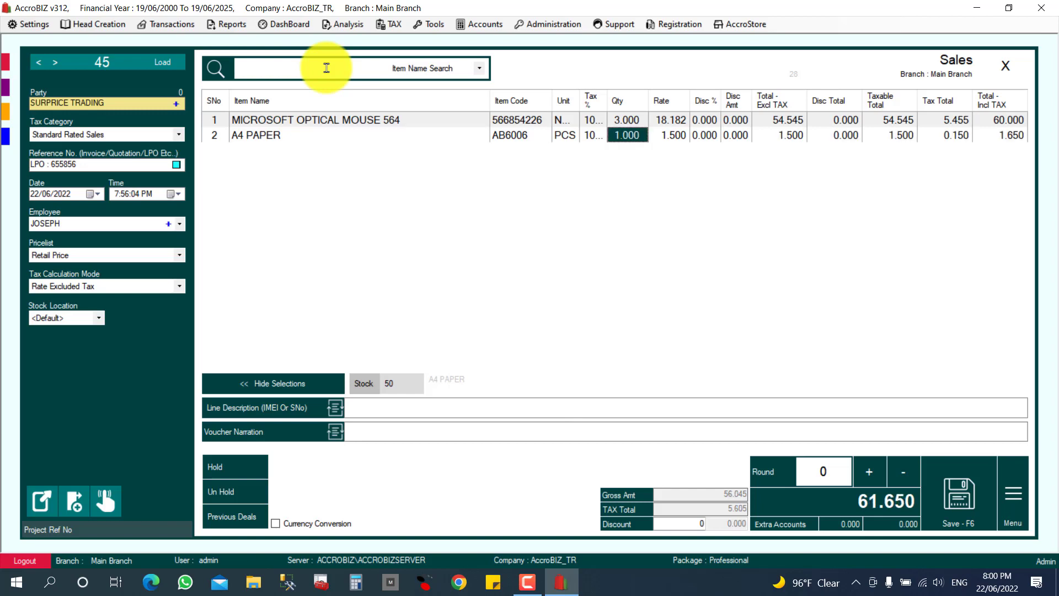
{"action": "key", "text": "Return"}
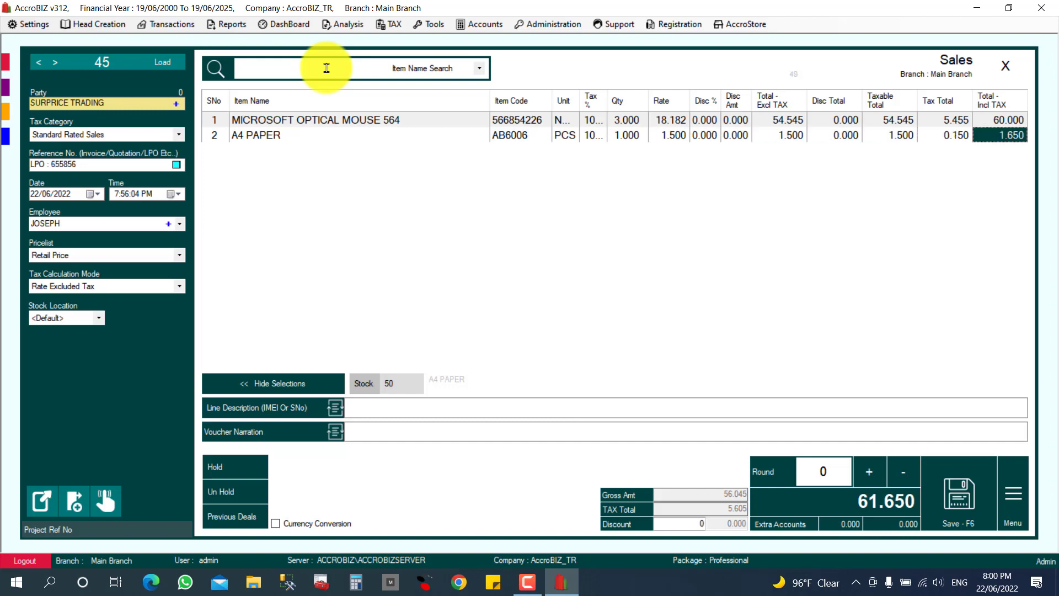
{"action": "key", "text": "Return"}
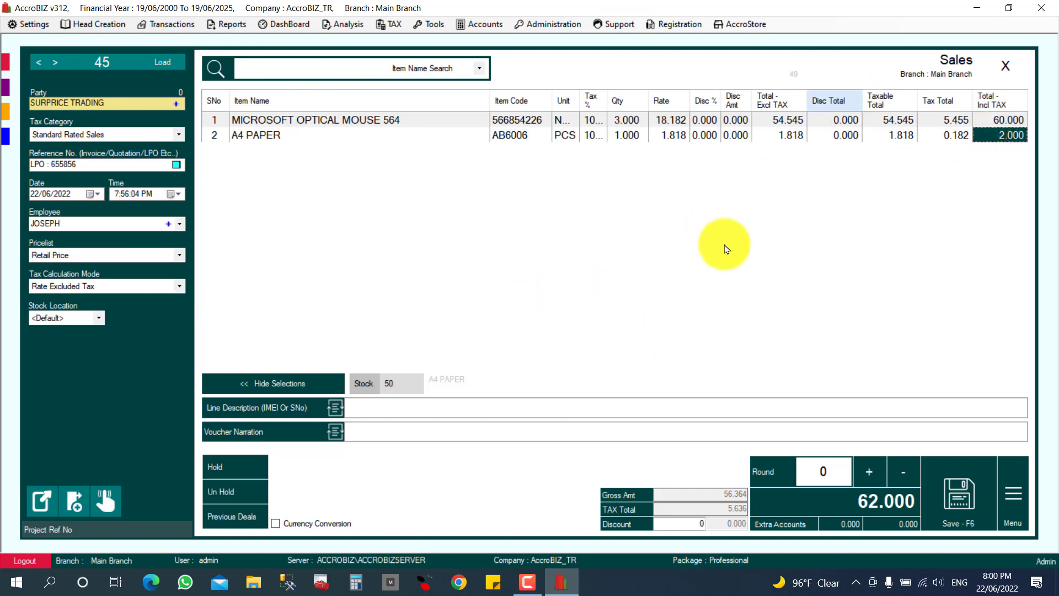
- Check SURPRICE TRADING's previous deals, then save the invoice to reach Mode Of Payment
{"action": "left_click", "coordinate": [702, 524]}
{"action": "left_click", "coordinate": [307, 122]}
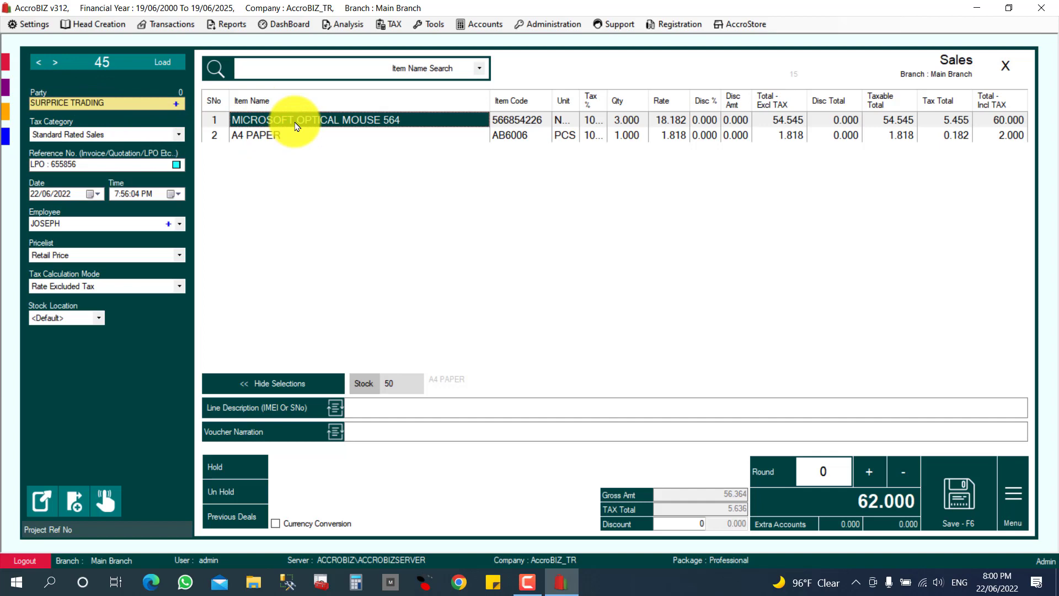
{"action": "left_click", "coordinate": [232, 515]}
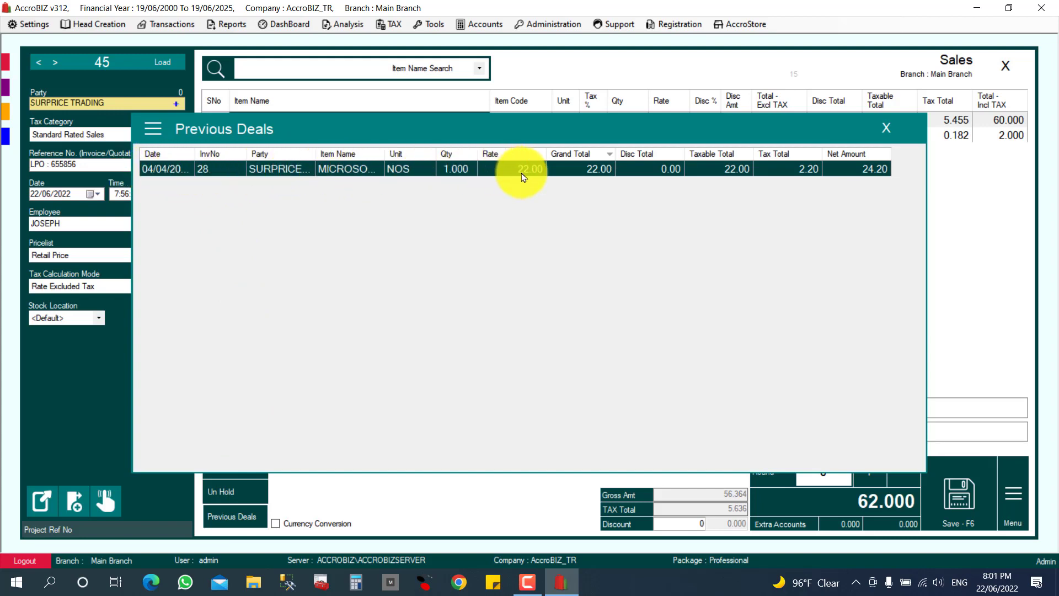
{"action": "left_click_drag", "start_coordinate": [560, 143], "coordinate": [581, 235]}
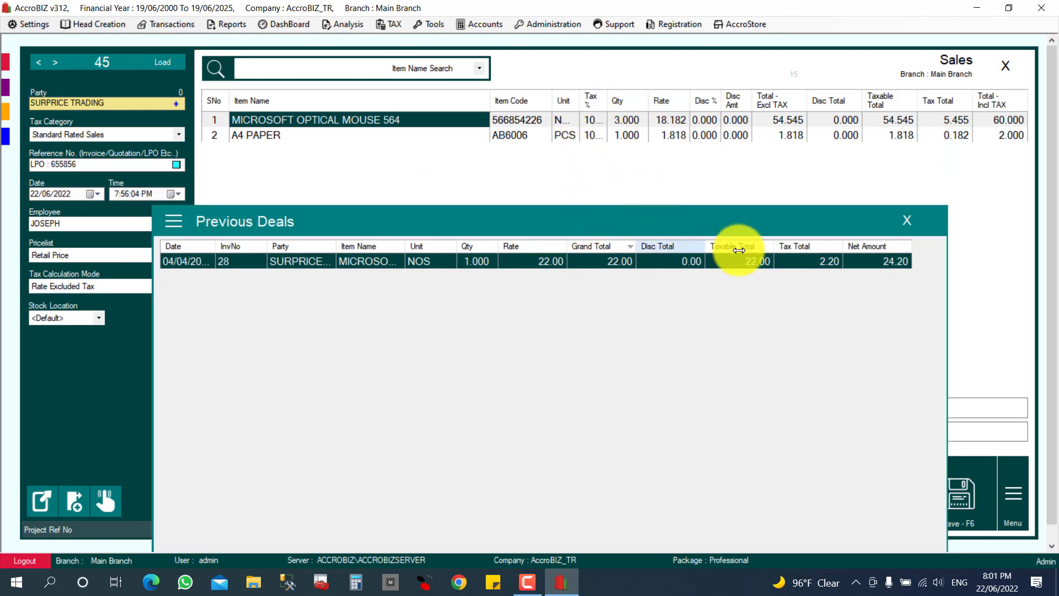
{"action": "left_click", "coordinate": [906, 220]}
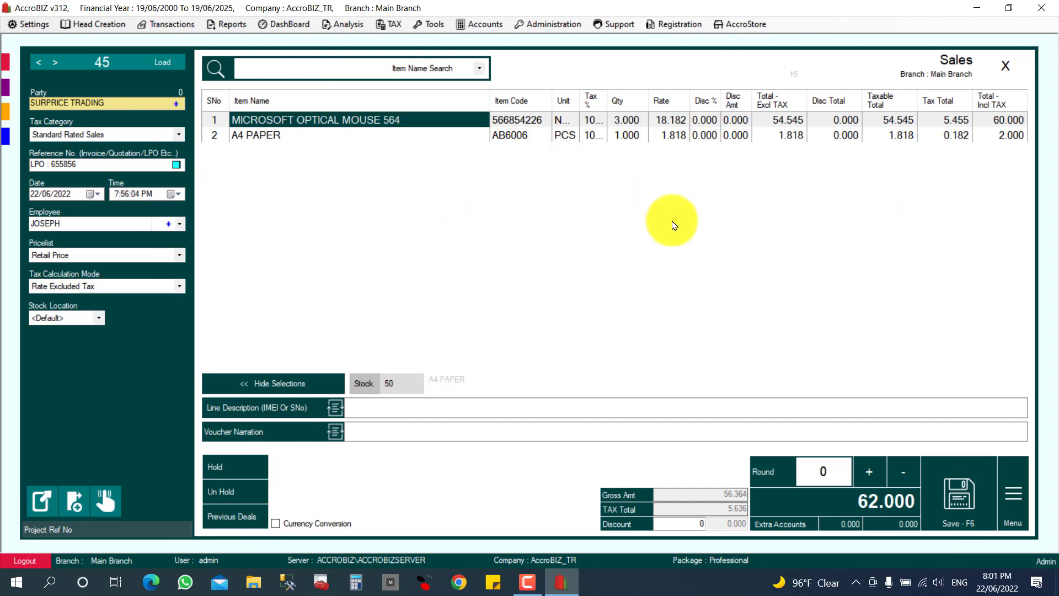
{"action": "left_click", "coordinate": [961, 503]}
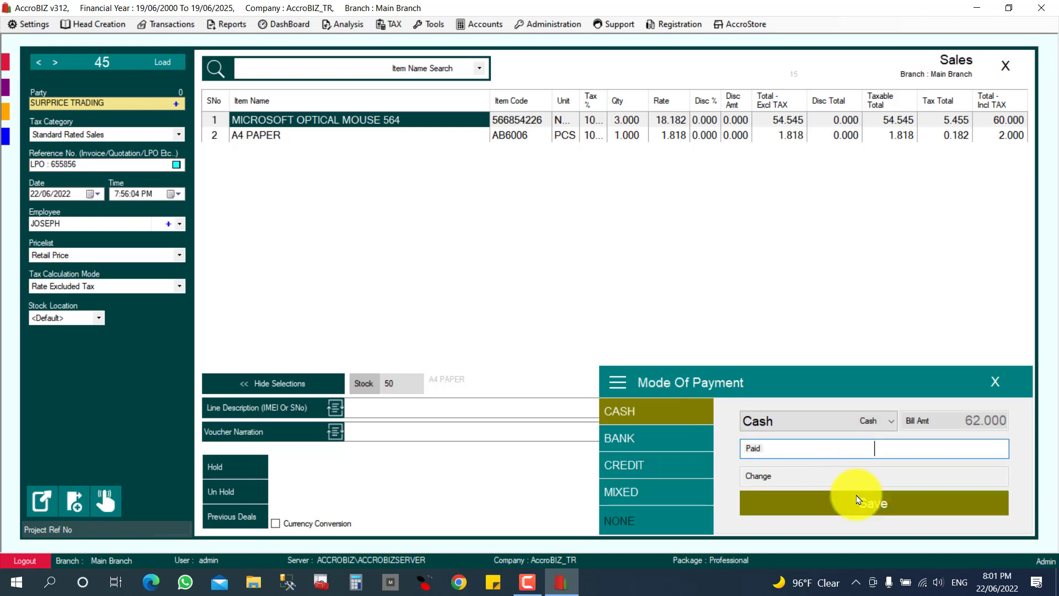
- Try Bank (STATE BANK) and Mixed, then settle on Credit, due 20/09/2022
{"action": "left_click", "coordinate": [670, 444]}
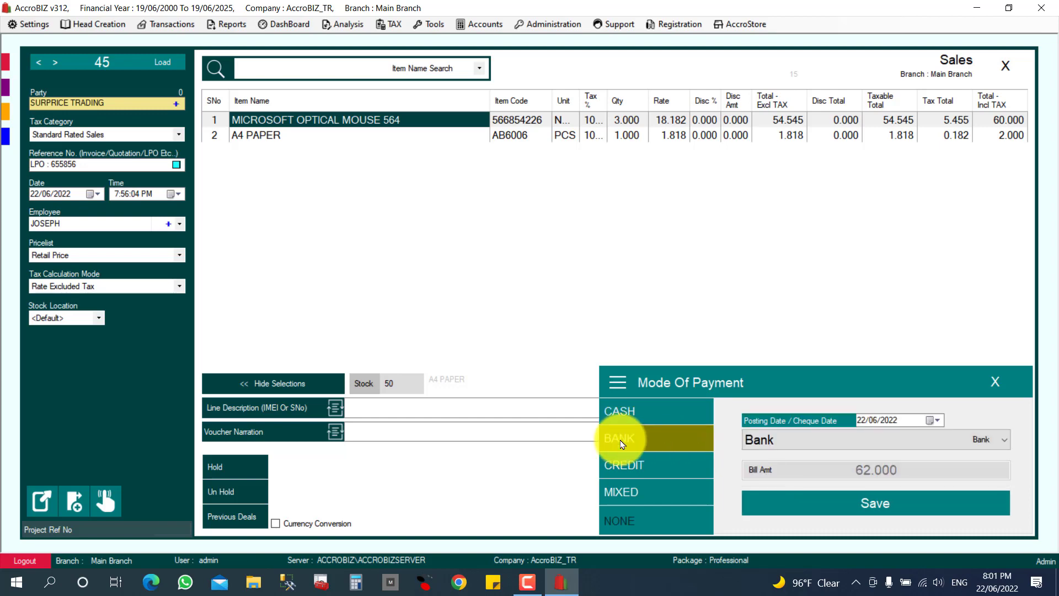
{"action": "left_click", "coordinate": [756, 440]}
{"action": "left_click", "coordinate": [785, 490]}
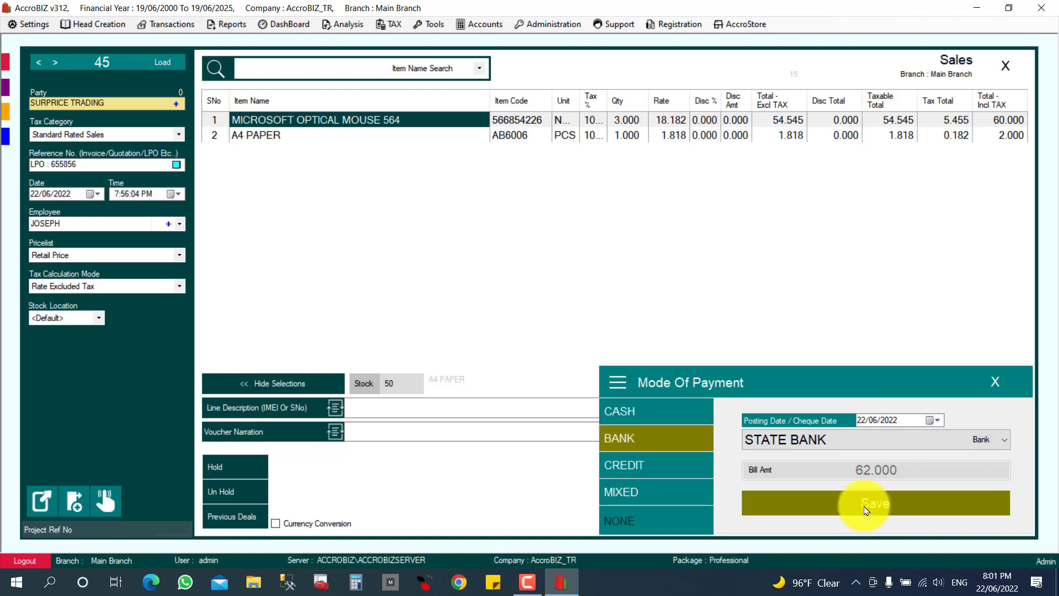
{"action": "left_click", "coordinate": [634, 465]}
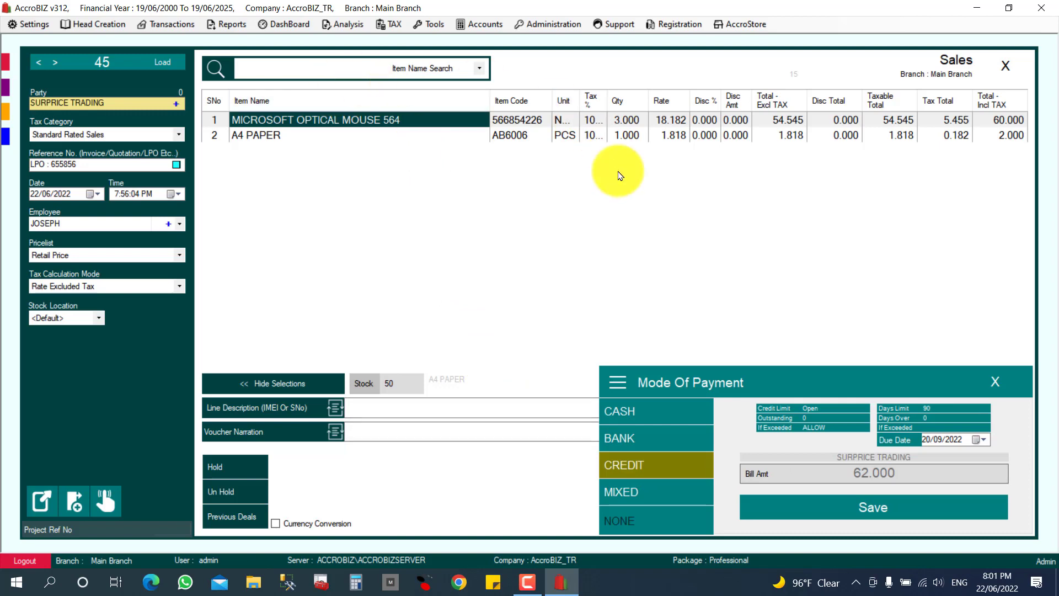
{"action": "left_click", "coordinate": [653, 493]}
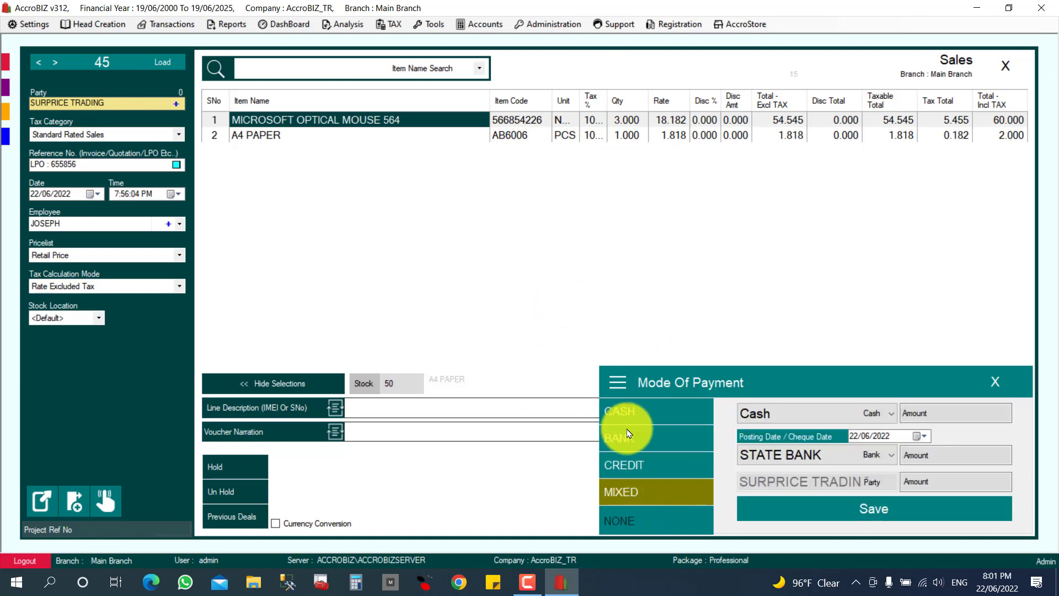
{"action": "left_click", "coordinate": [643, 464]}
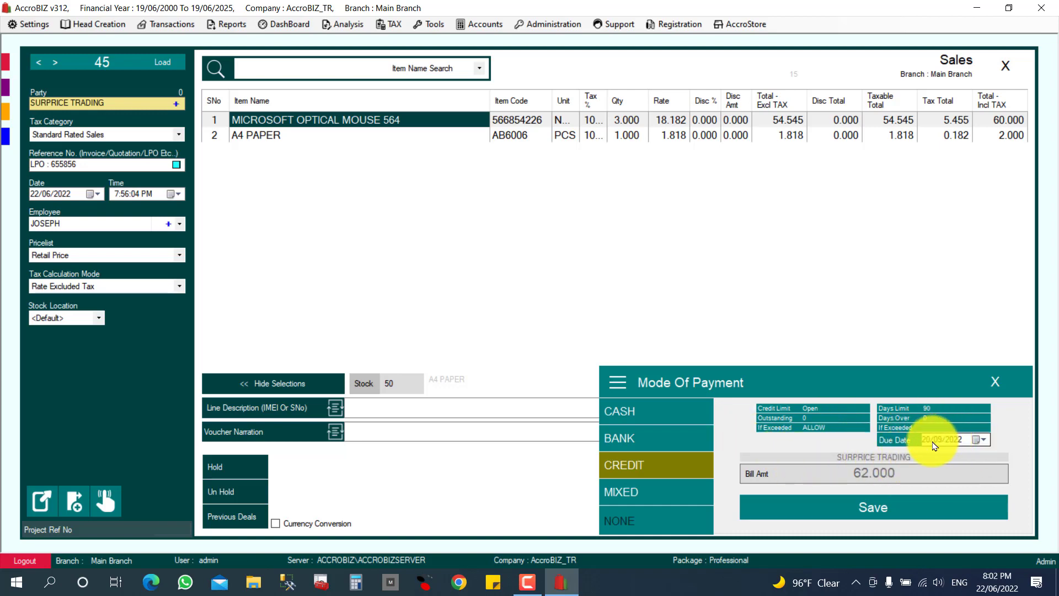
- Save credit invoice INV/45-2022 and preview it in the VAT_A4_Tr_Sharp03 template
{"action": "left_click", "coordinate": [865, 511]}
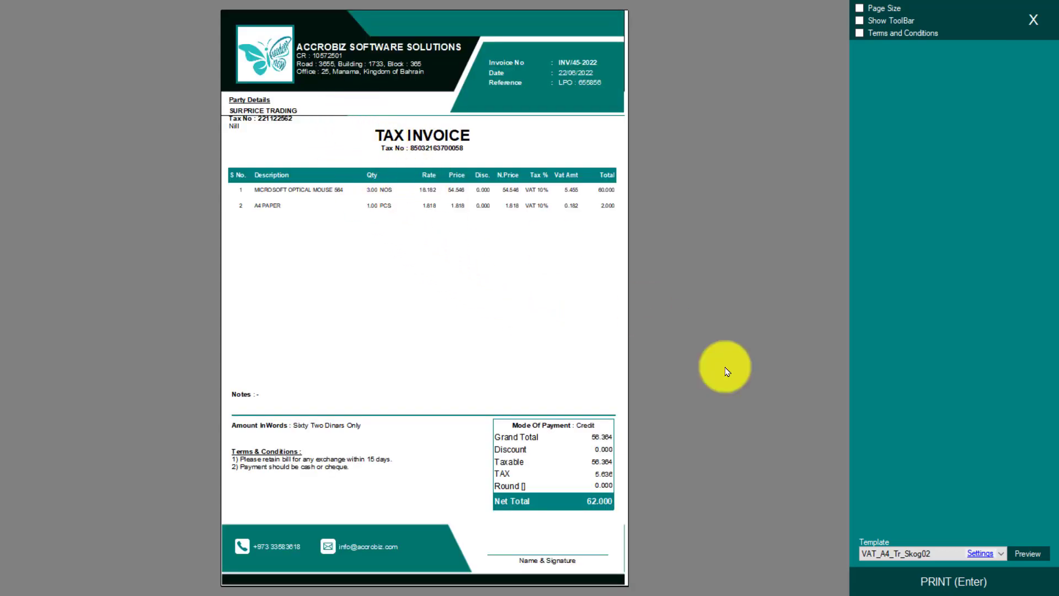
{"action": "left_click", "coordinate": [931, 552]}
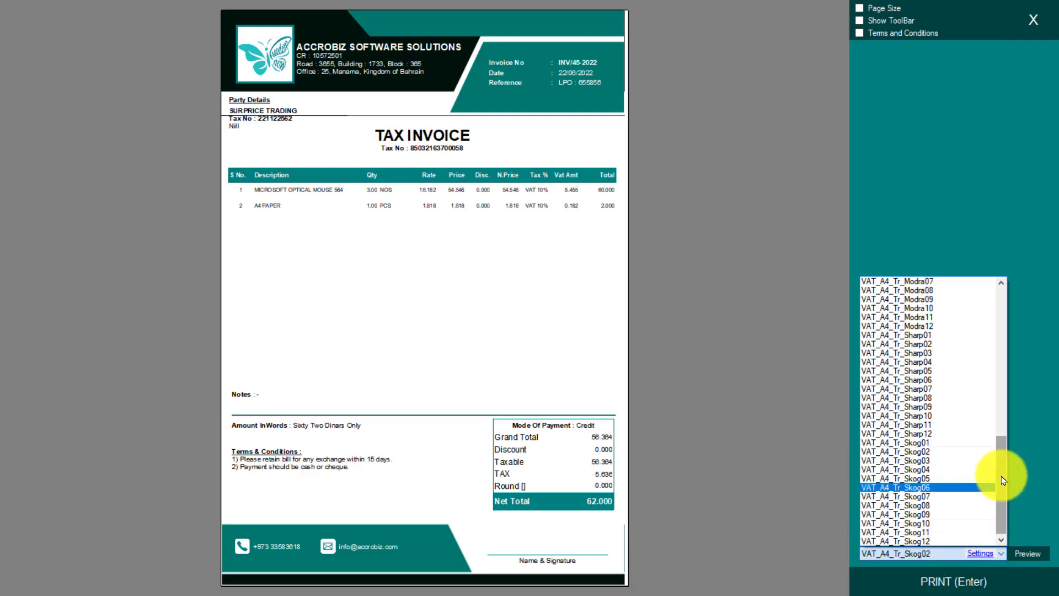
{"action": "left_click", "coordinate": [916, 353]}
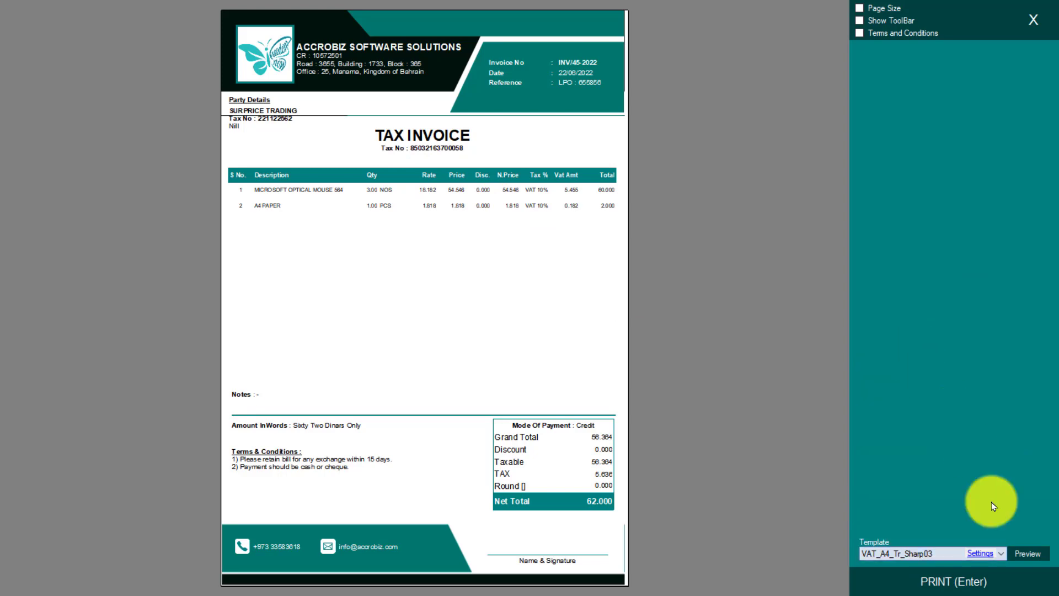
{"action": "left_click", "coordinate": [1022, 560]}
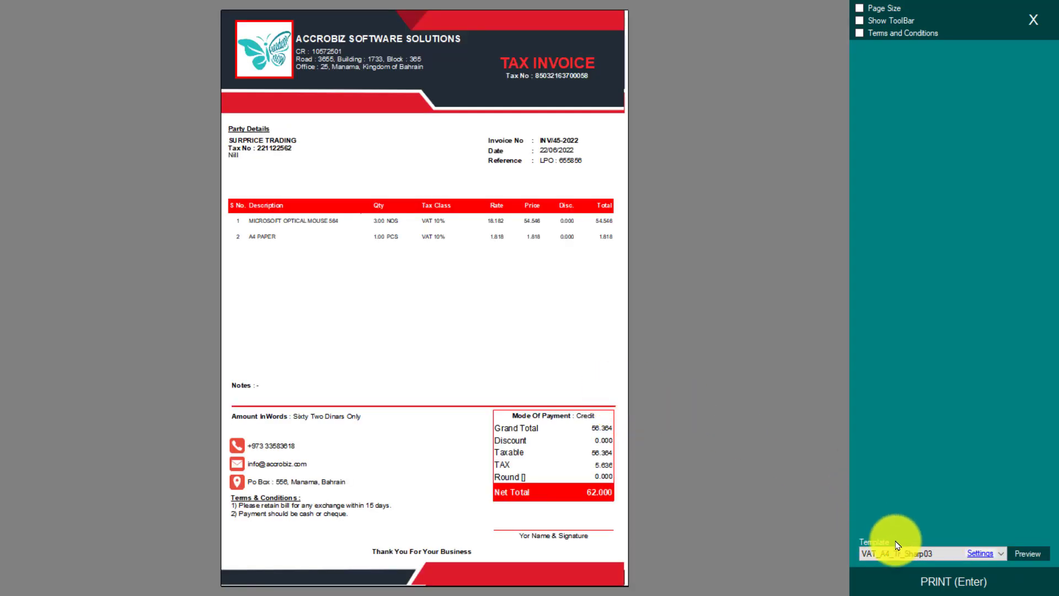
- Preview the invoice in the GST_A4_Tr_Modra06 template instead
{"action": "left_click", "coordinate": [929, 553]}
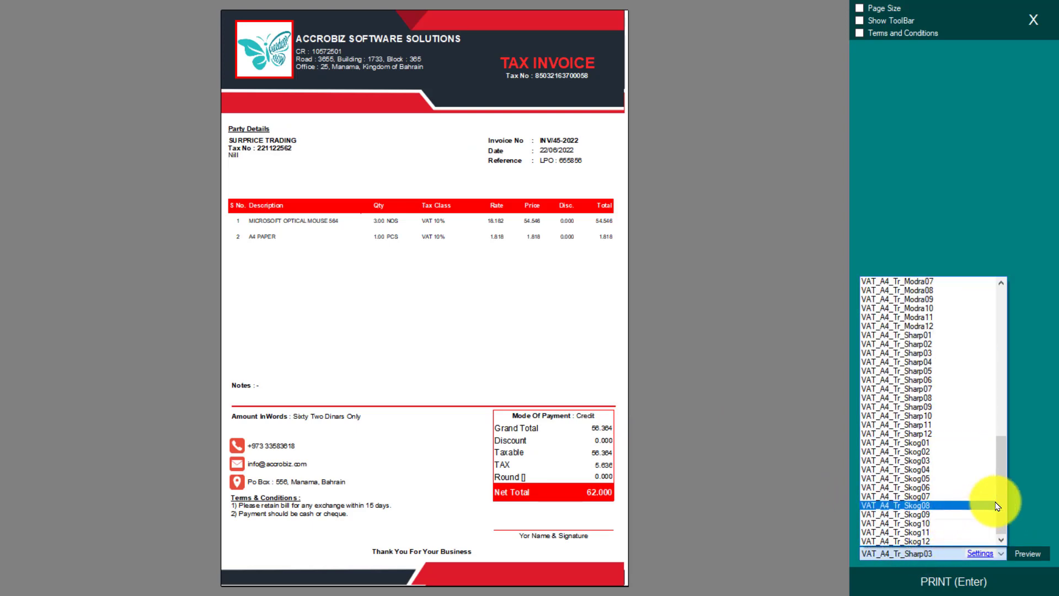
{"action": "left_click_drag", "start_coordinate": [1003, 496], "coordinate": [1002, 331]}
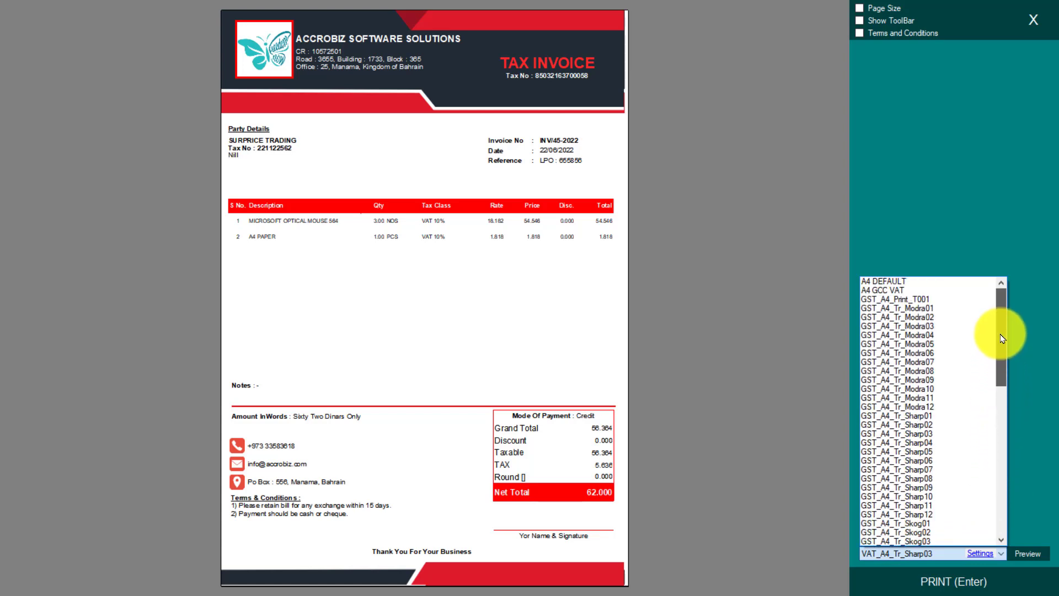
{"action": "left_click", "coordinate": [910, 349]}
{"action": "left_click", "coordinate": [1022, 556]}
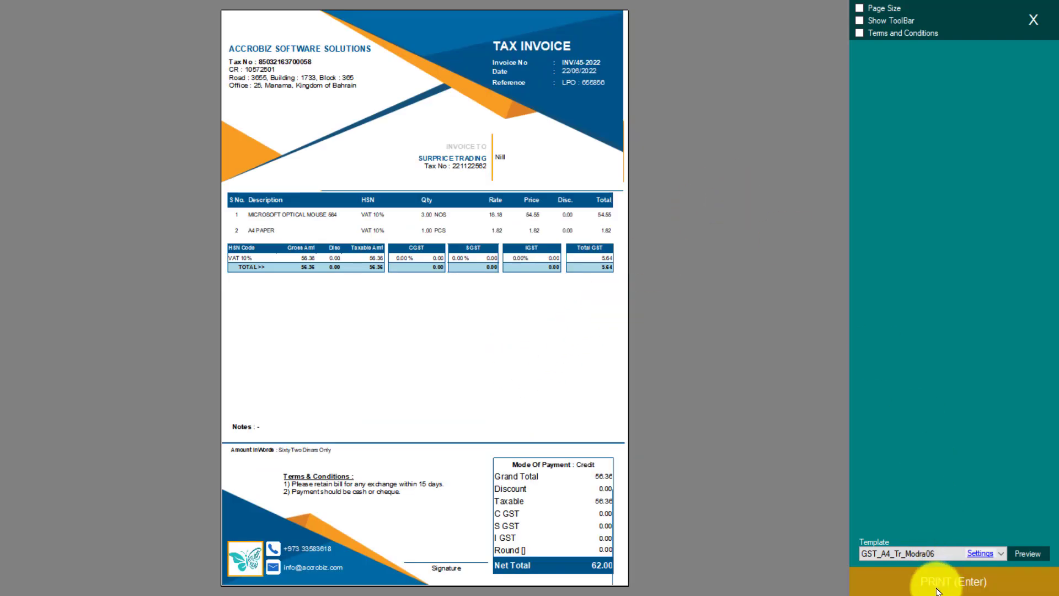
- Preview the invoice in the teal VAT_A4_Tr_Skog04 template
{"action": "left_click", "coordinate": [932, 552]}
{"action": "scroll", "coordinate": [987, 492], "scroll_direction": "down", "scroll_amount": 3}
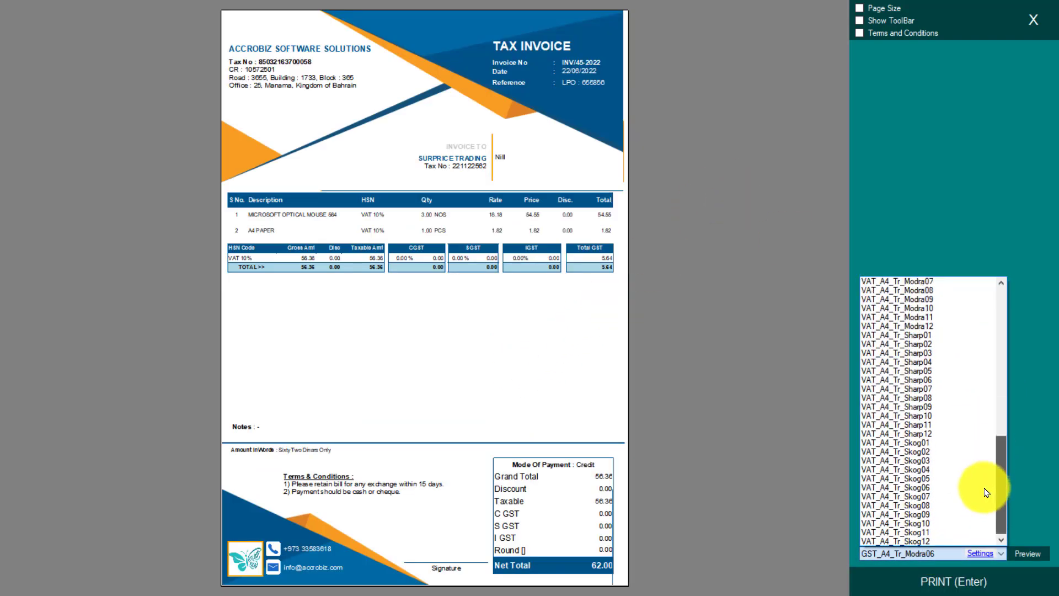
{"action": "left_click", "coordinate": [957, 469]}
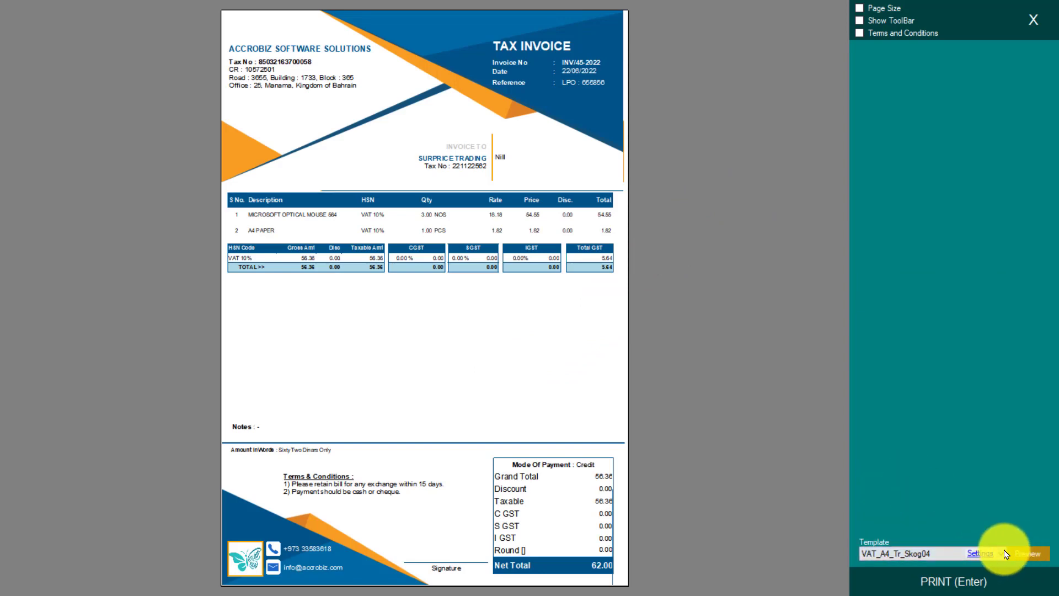
{"action": "left_click", "coordinate": [1006, 554]}
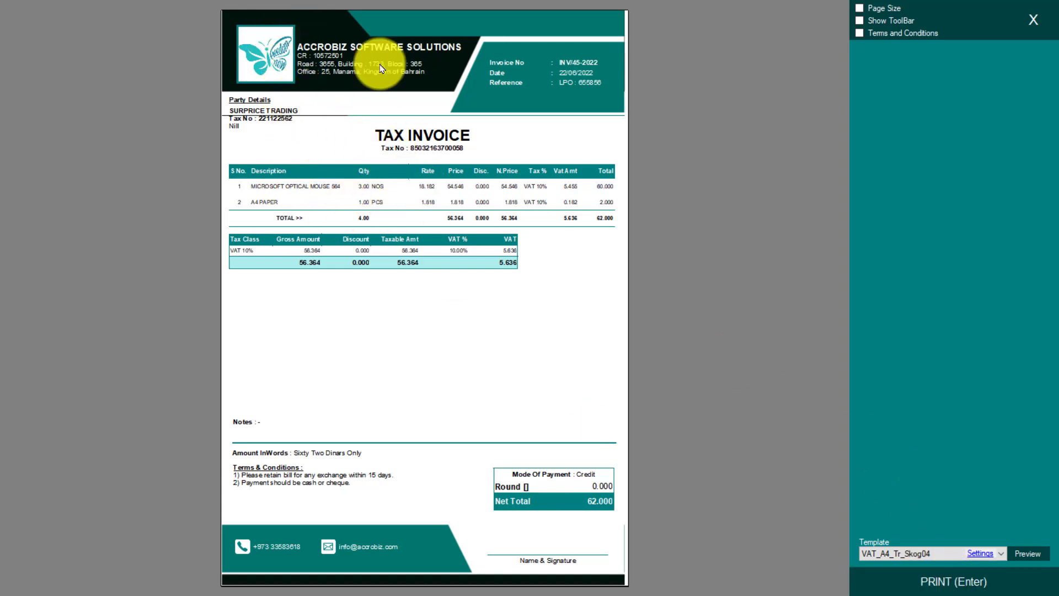
- Show the viewer toolbar, zoom to Page Width, and export the invoice as a PDF
{"action": "left_click", "coordinate": [860, 22]}
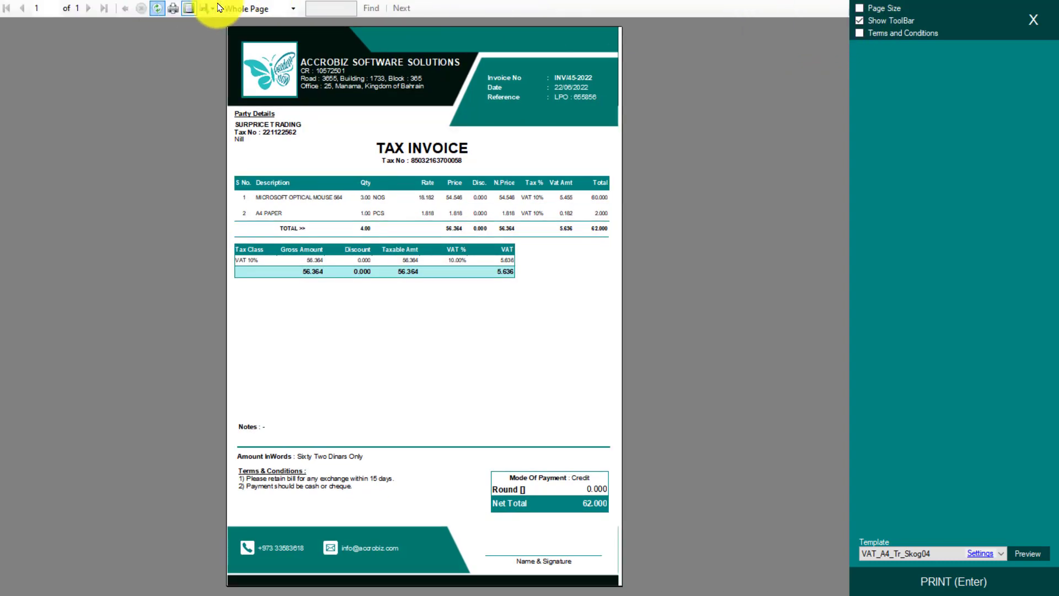
{"action": "left_click", "coordinate": [291, 10]}
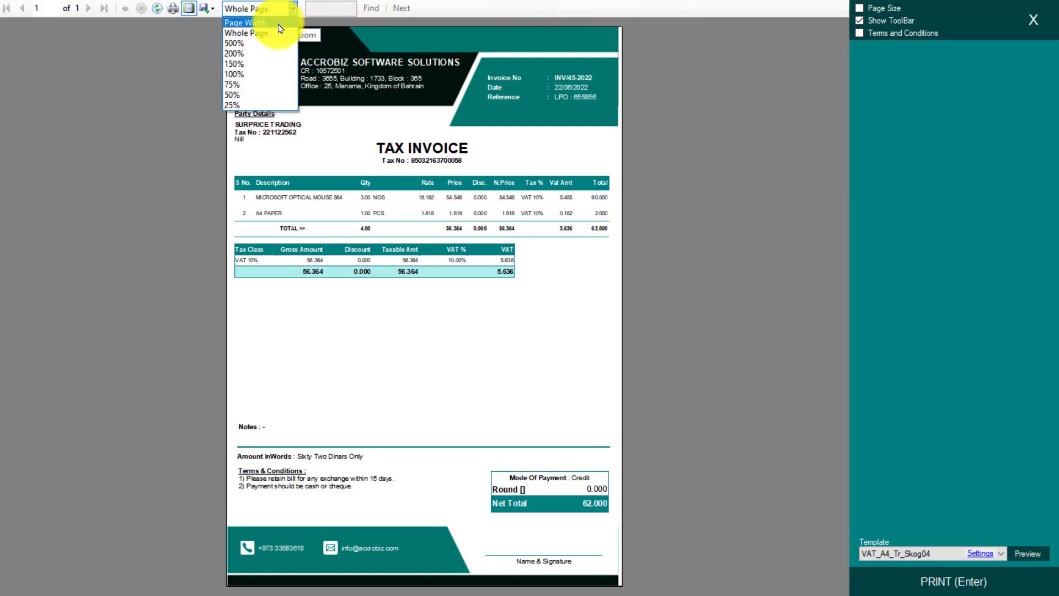
{"action": "left_click", "coordinate": [264, 24]}
{"action": "left_click_drag", "start_coordinate": [844, 129], "coordinate": [832, 59]}
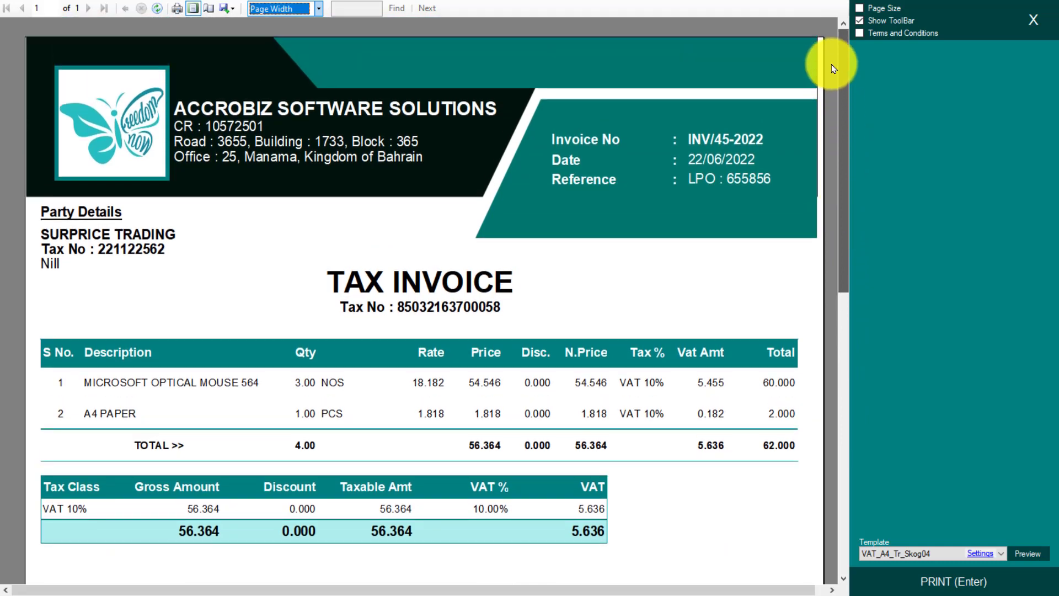
{"action": "left_click", "coordinate": [233, 12]}
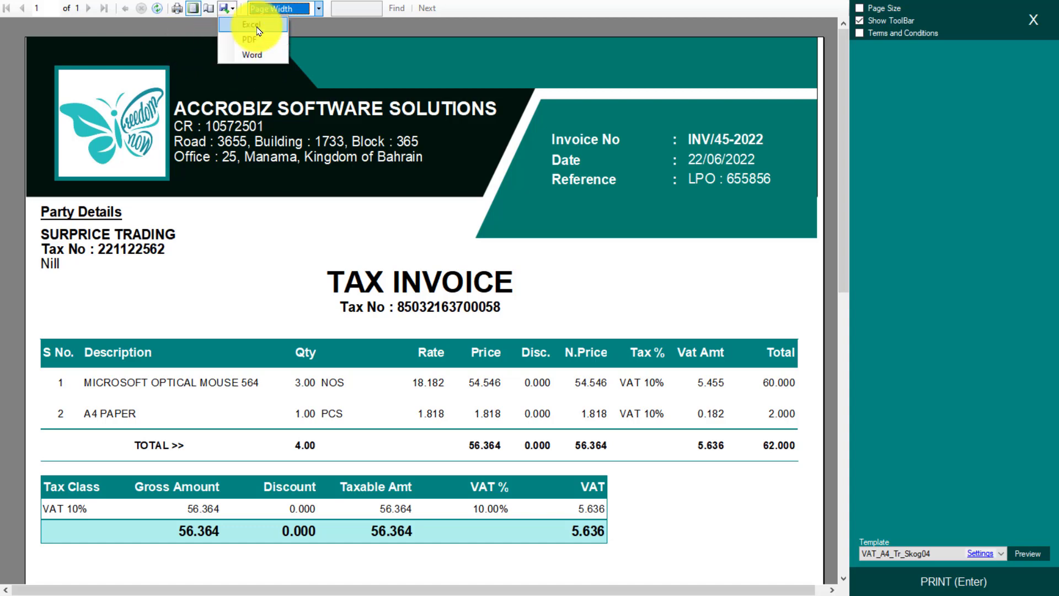
{"action": "left_click", "coordinate": [251, 41]}
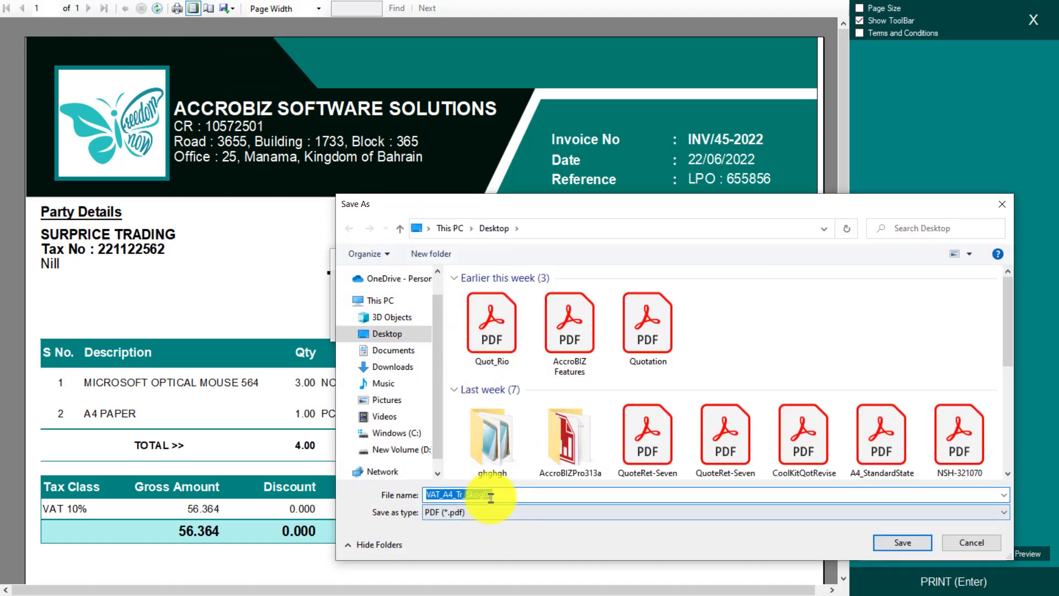
{"action": "left_click", "coordinate": [903, 543]}
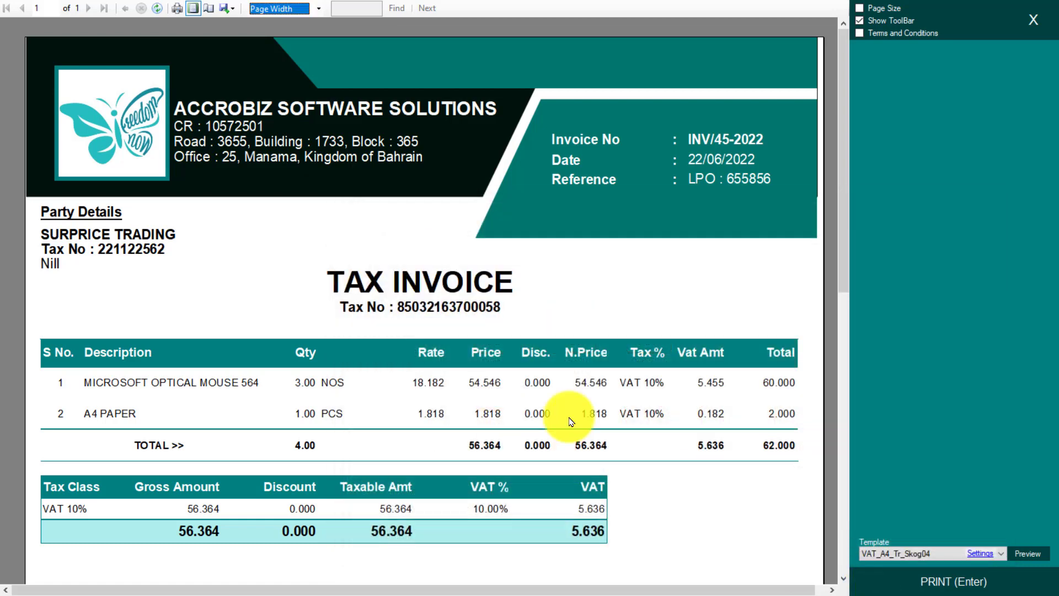
- Print invoice INV/45-2022, all pages, 1 copy
{"action": "left_click", "coordinate": [941, 589]}
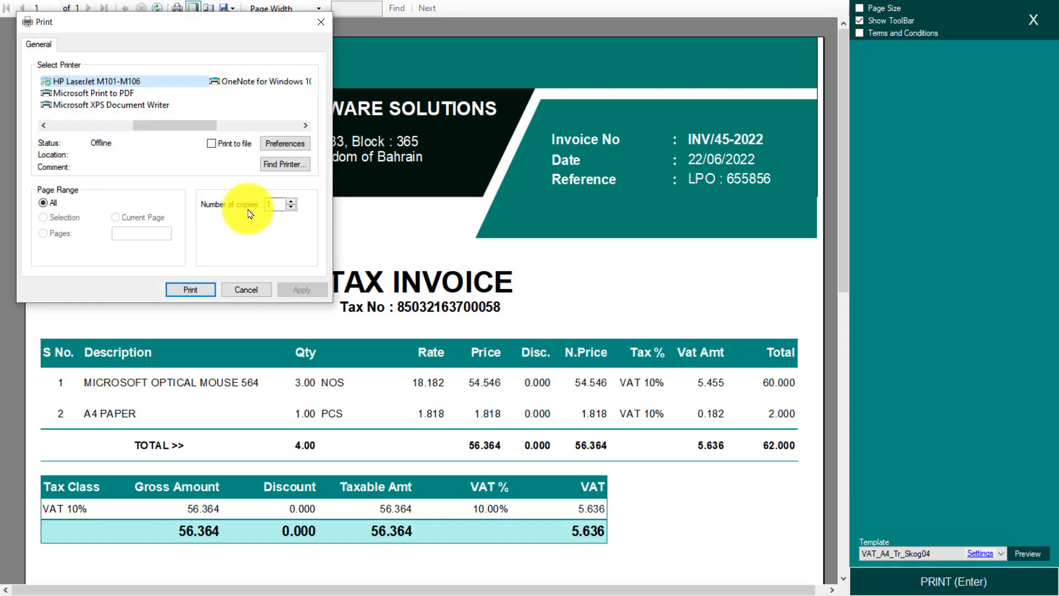
{"action": "left_click_drag", "start_coordinate": [161, 130], "coordinate": [71, 127]}
{"action": "left_click", "coordinate": [202, 290]}
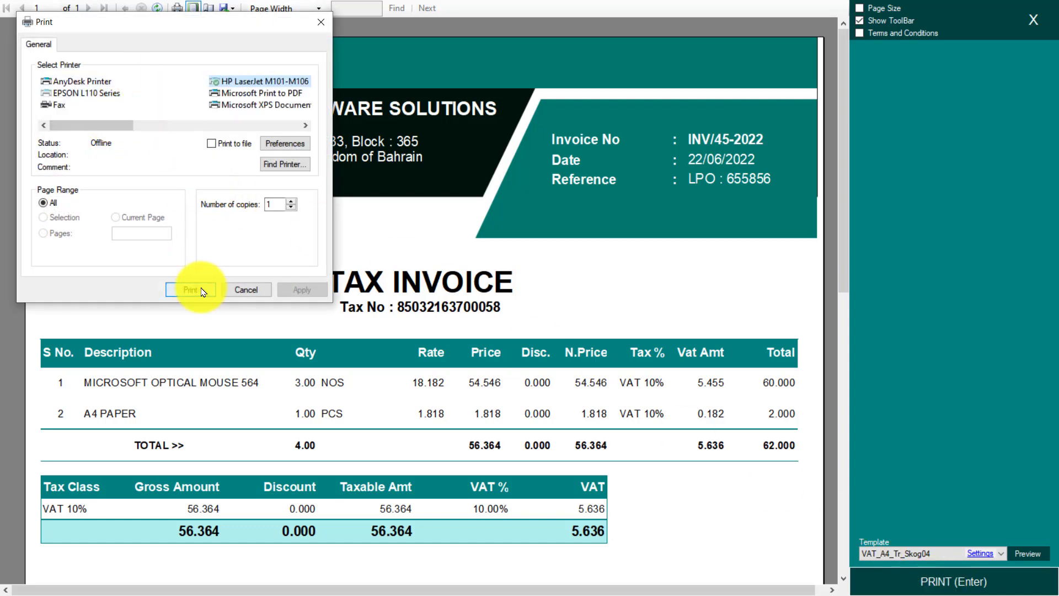